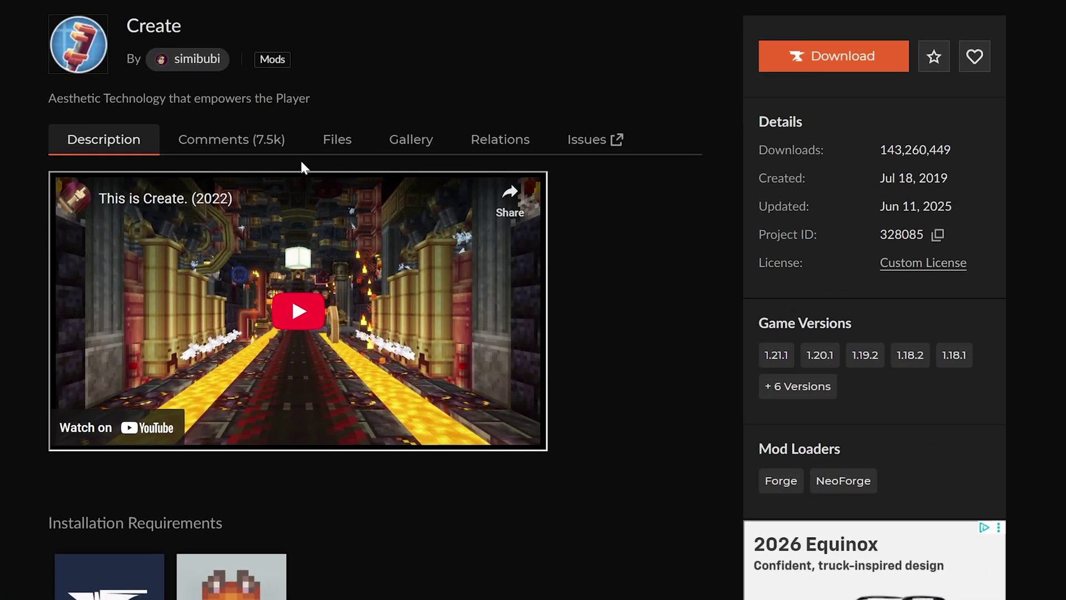
Download the 'Create 6.0.6 for mc1.21.1' file from CurseForge's Files list.
{"action": "left_click", "coordinate": [328, 138]}
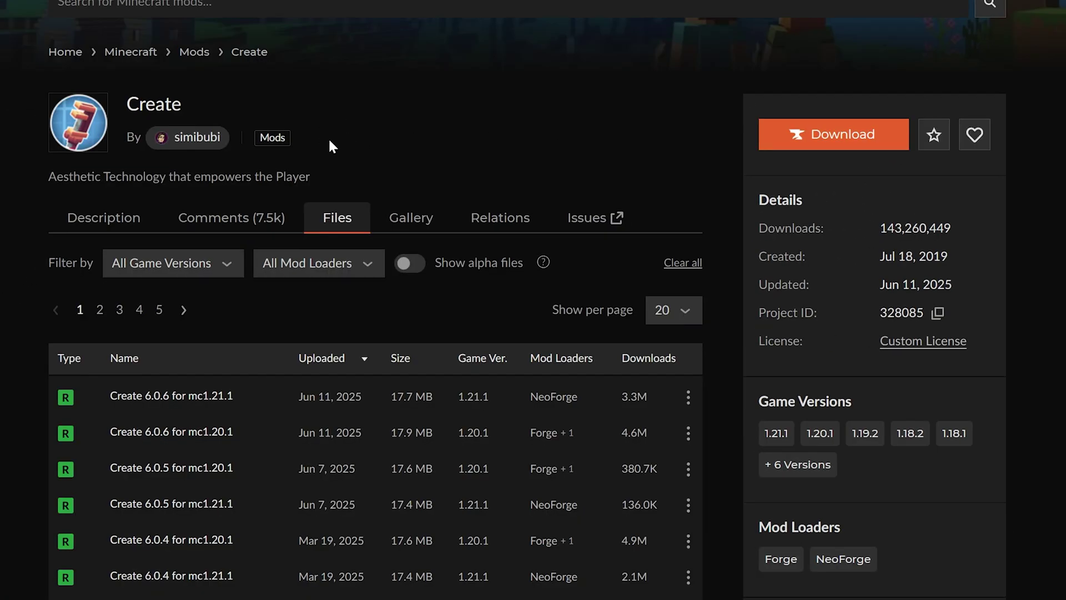
{"action": "scroll", "coordinate": [323, 176], "scroll_direction": "down", "scroll_amount": 3}
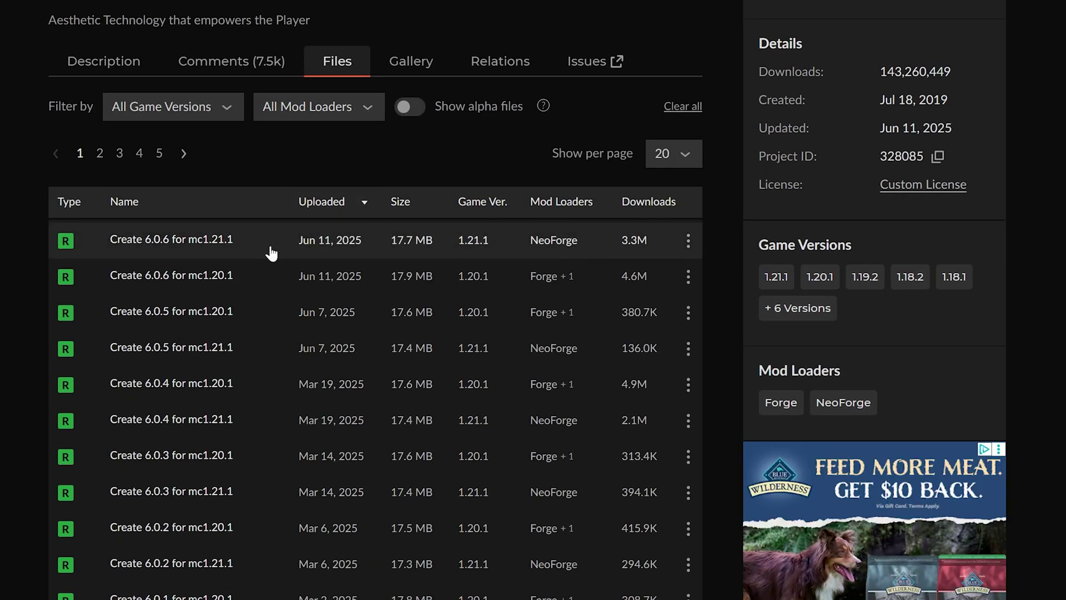
{"action": "left_click", "coordinate": [683, 241]}
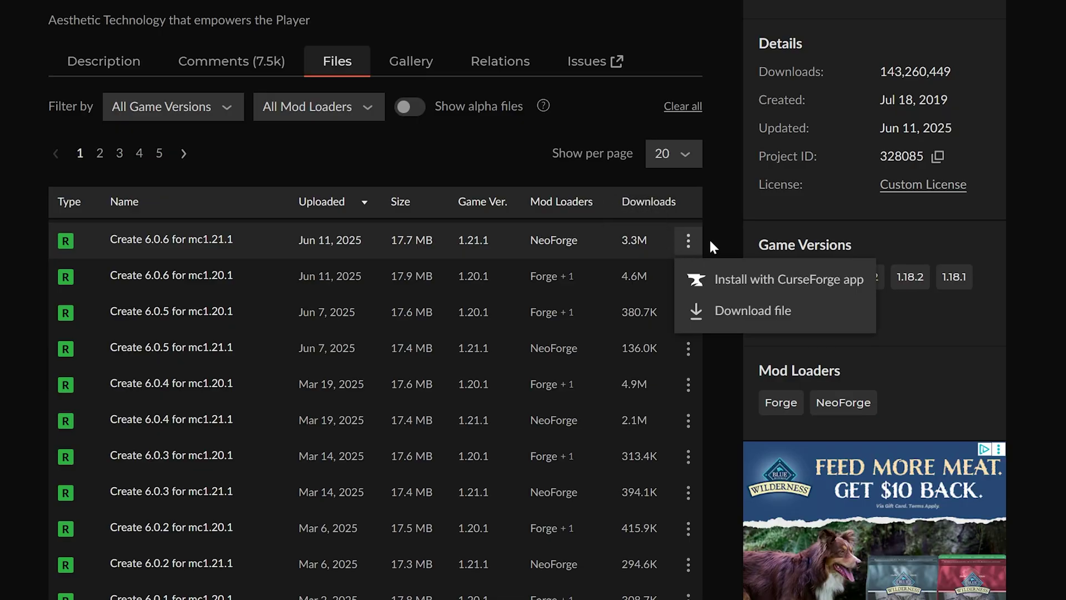
{"action": "left_click", "coordinate": [693, 310]}
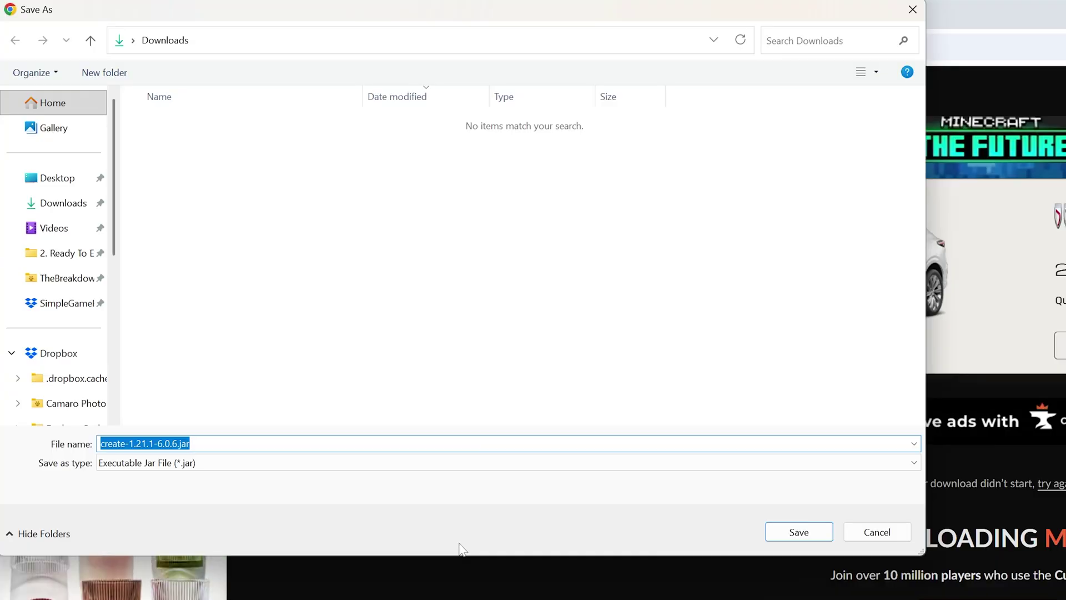
Save create-1.21.1-6.0.6.jar to Downloads and scroll to The Breakdown's NeoForge install guide.
{"action": "left_click", "coordinate": [777, 539]}
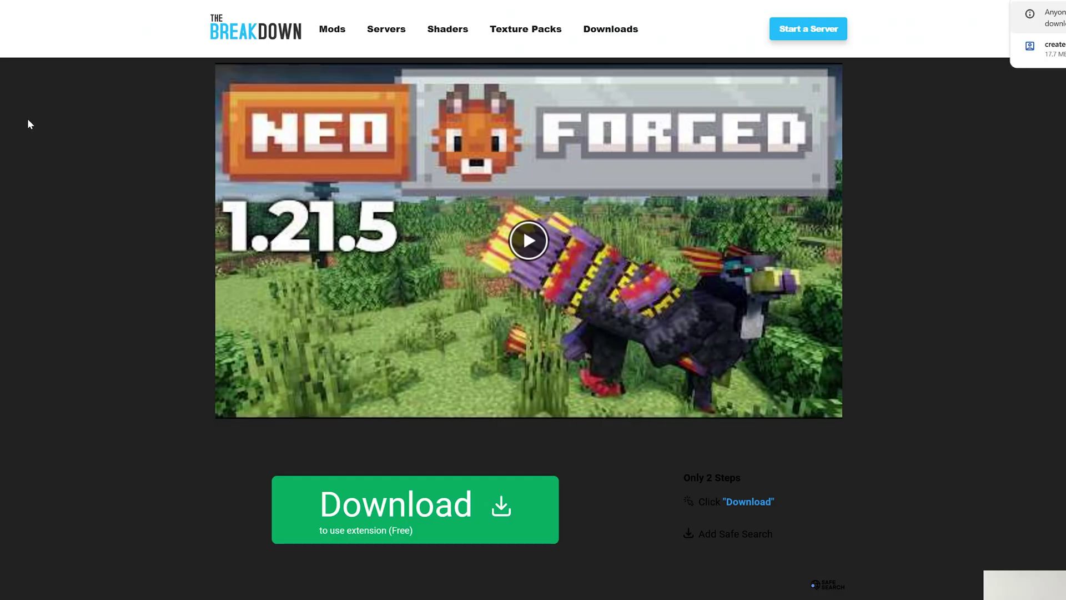
{"action": "scroll", "coordinate": [29, 129], "scroll_direction": "down", "scroll_amount": 2}
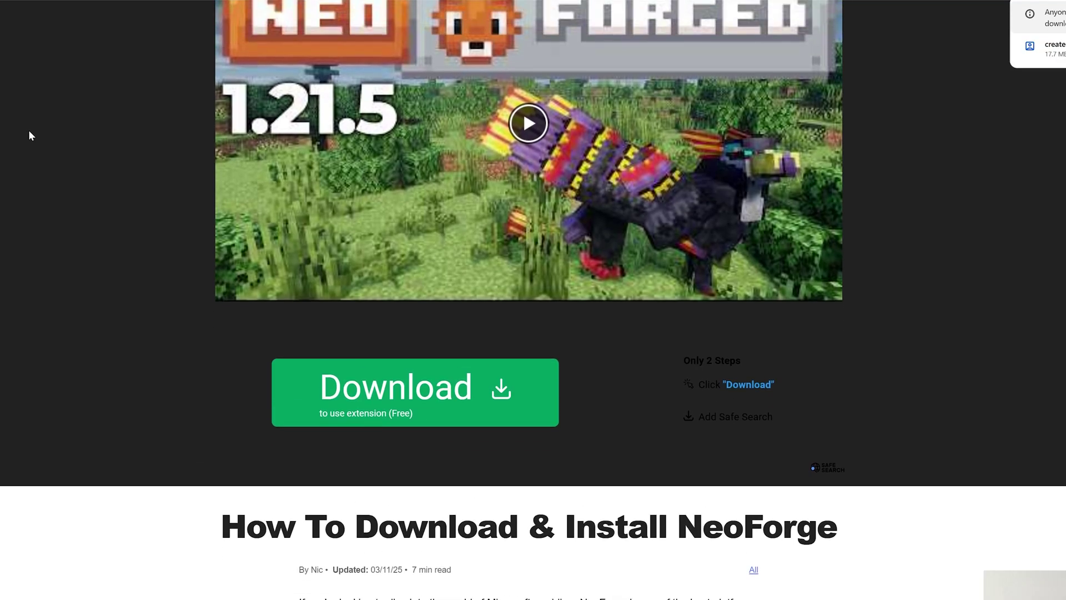
{"action": "scroll", "coordinate": [28, 130], "scroll_direction": "up", "scroll_amount": 2}
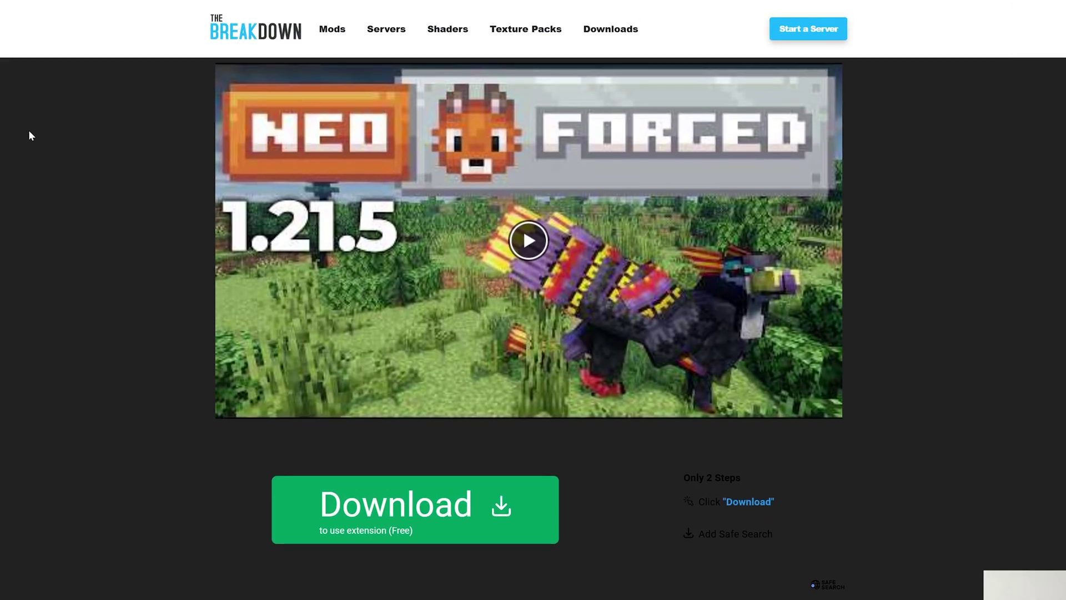
{"action": "scroll", "coordinate": [29, 131], "scroll_direction": "down", "scroll_amount": 9}
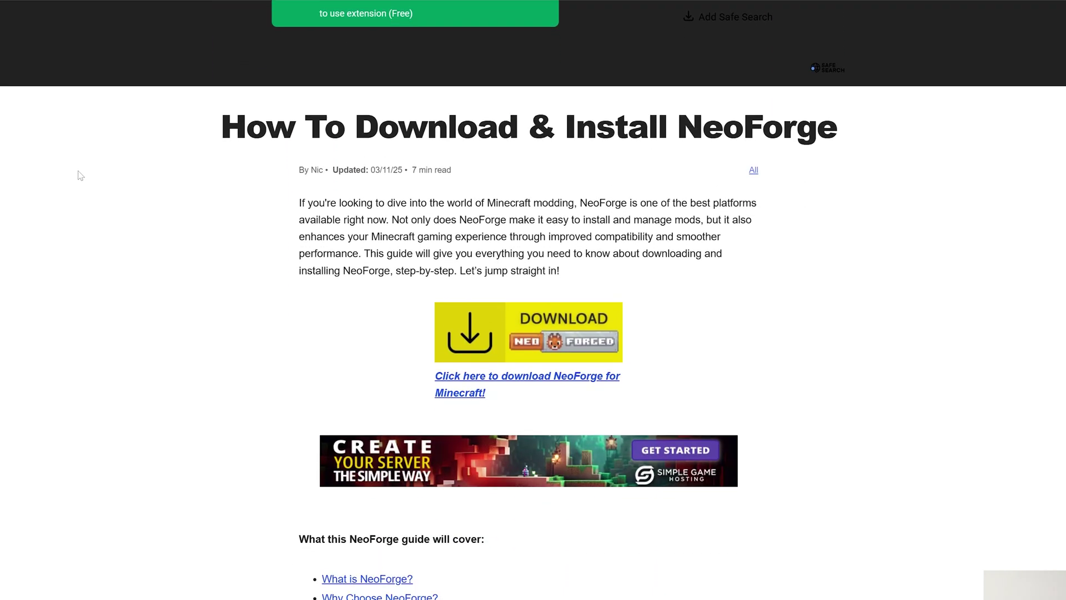
Save the NeoForge 21.1.209 installer for Minecraft 1.21.1 into Downloads.
{"action": "left_click", "coordinate": [487, 322]}
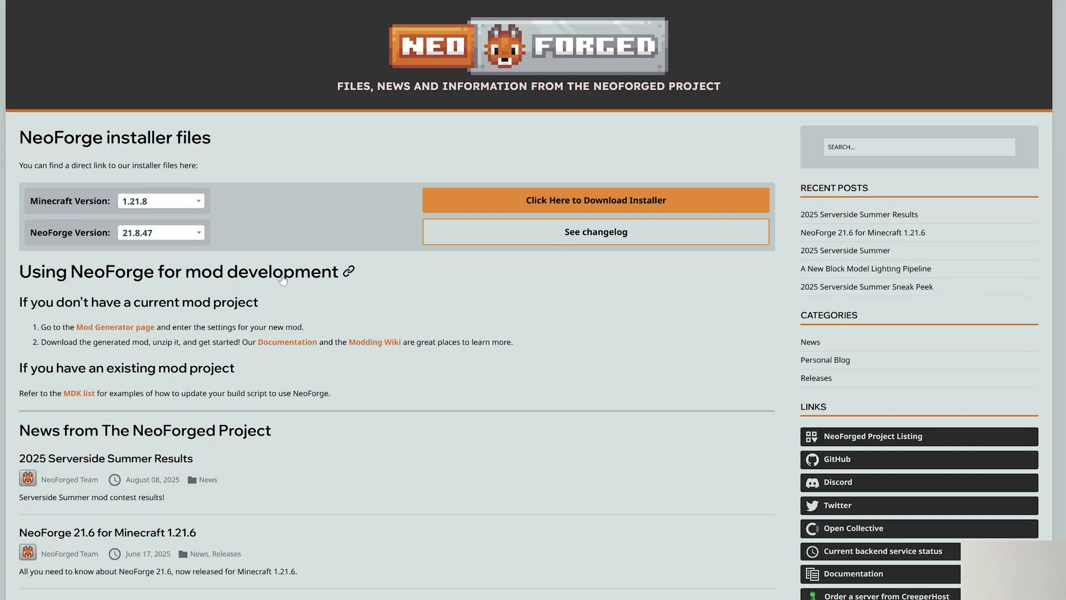
{"action": "left_click", "coordinate": [143, 201]}
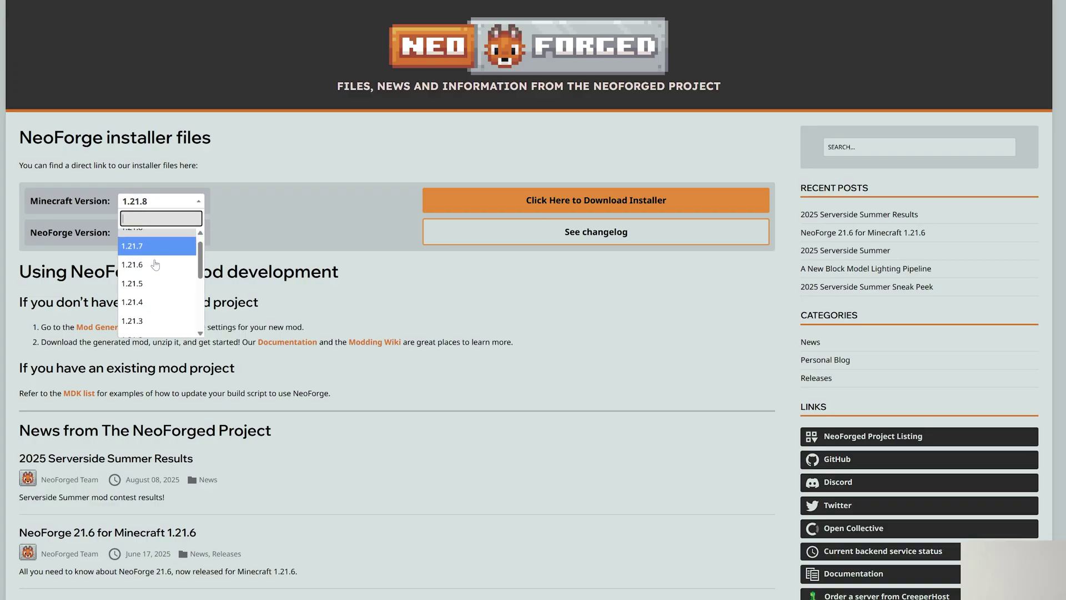
{"action": "scroll", "coordinate": [156, 311], "scroll_direction": "down", "scroll_amount": 2}
{"action": "left_click", "coordinate": [156, 313]}
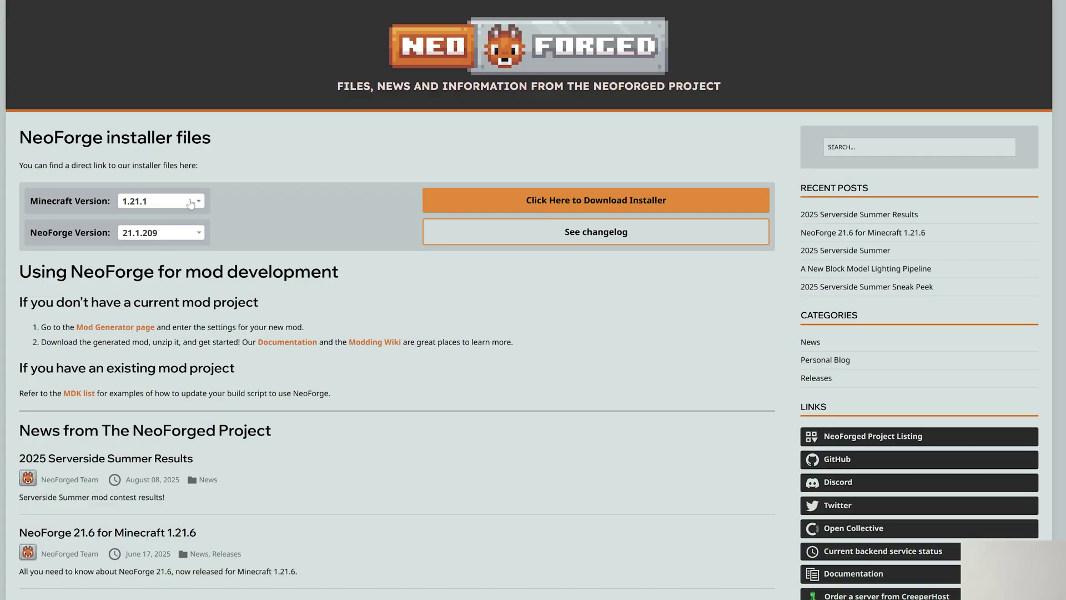
{"action": "left_click", "coordinate": [466, 210]}
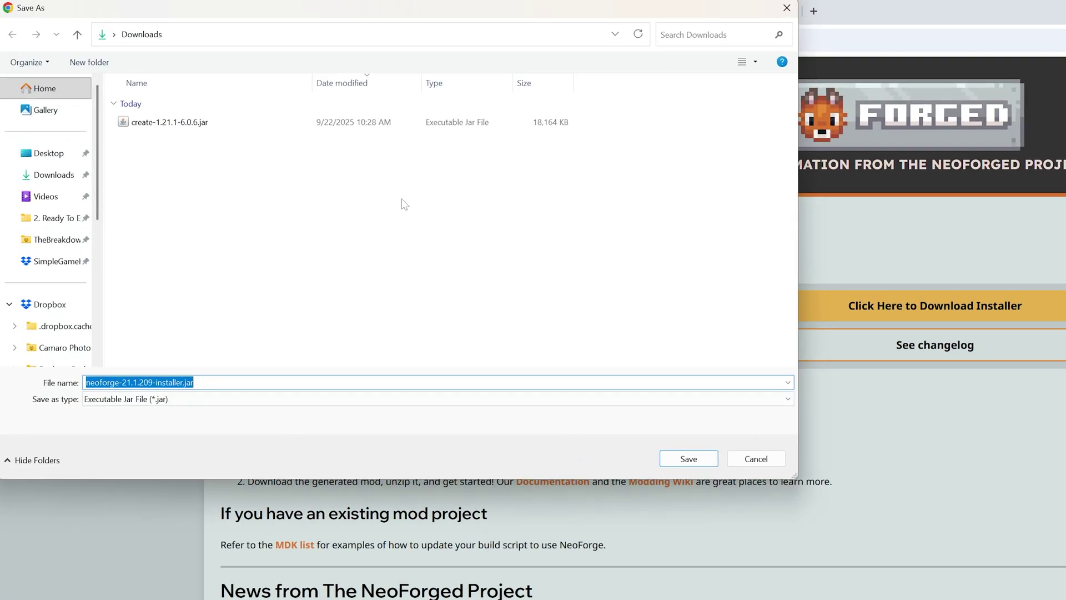
{"action": "left_click", "coordinate": [685, 458]}
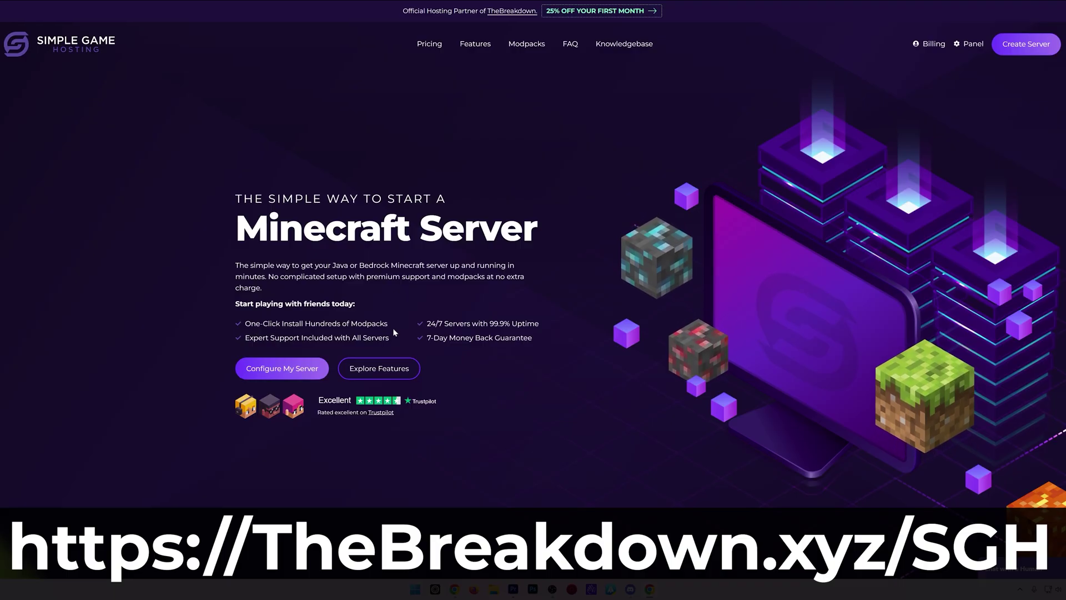
Browse Simple Game Hosting's modpack sources, including the FTB catalogue.
{"action": "scroll", "coordinate": [385, 342], "scroll_direction": "down", "scroll_amount": 6}
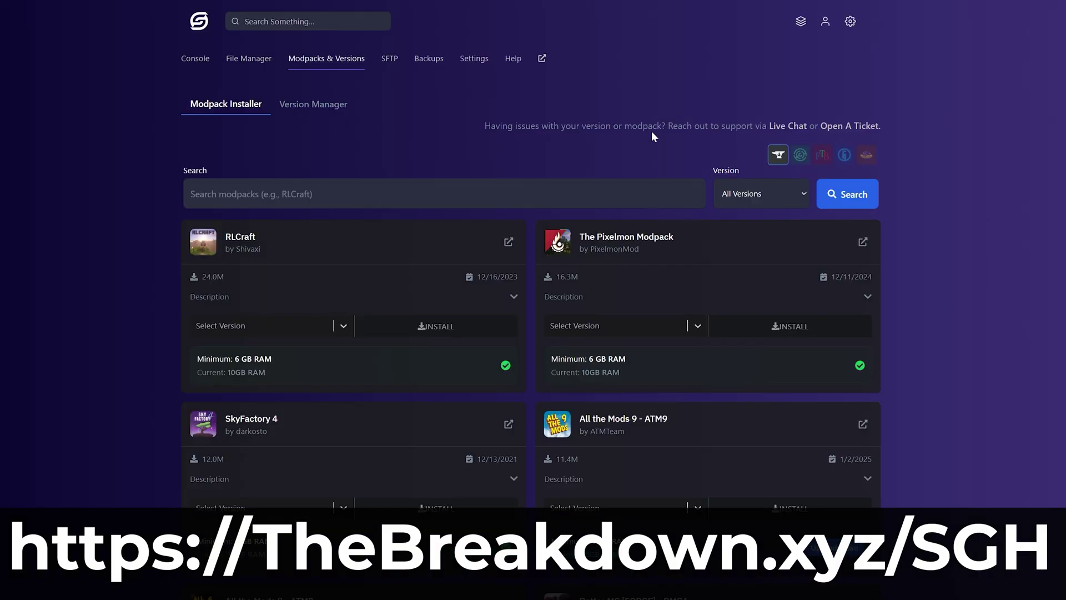
{"action": "left_click", "coordinate": [795, 159]}
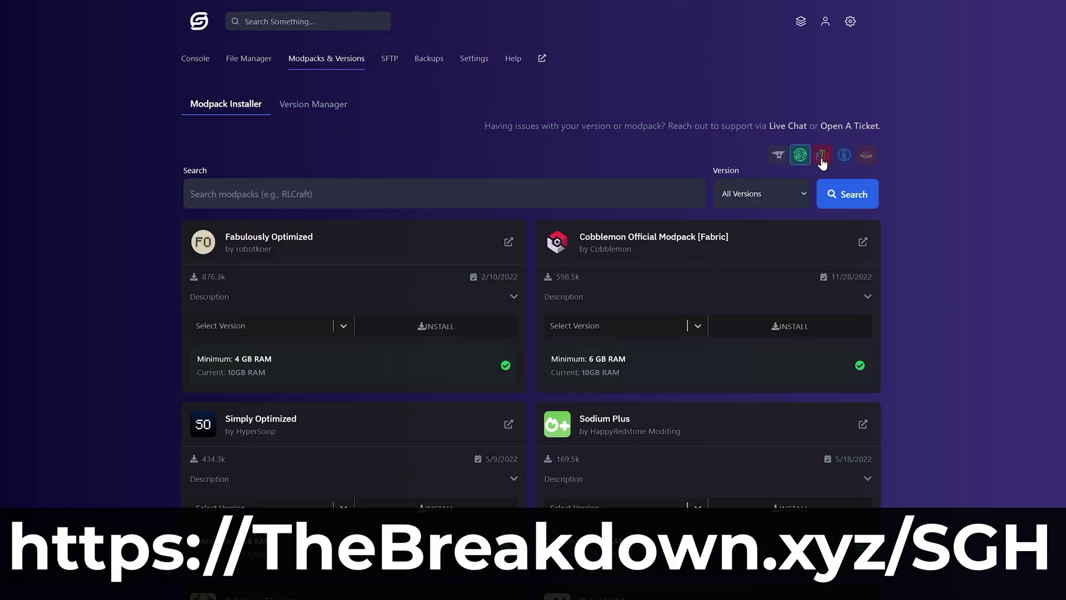
{"action": "left_click", "coordinate": [826, 162]}
{"action": "left_click", "coordinate": [844, 162]}
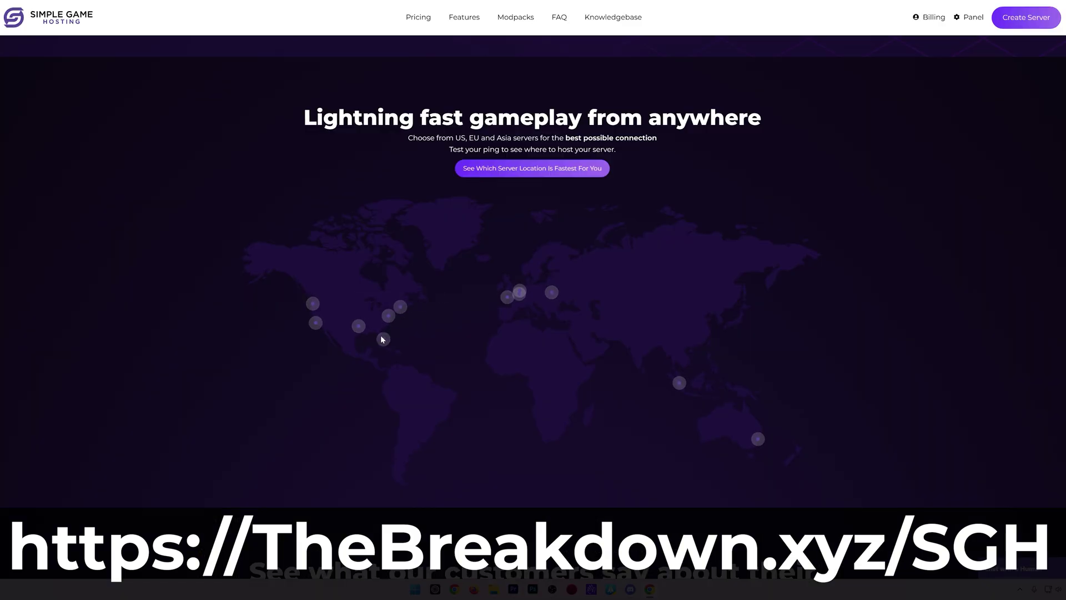
{"action": "mouse_move", "coordinate": [383, 340]}
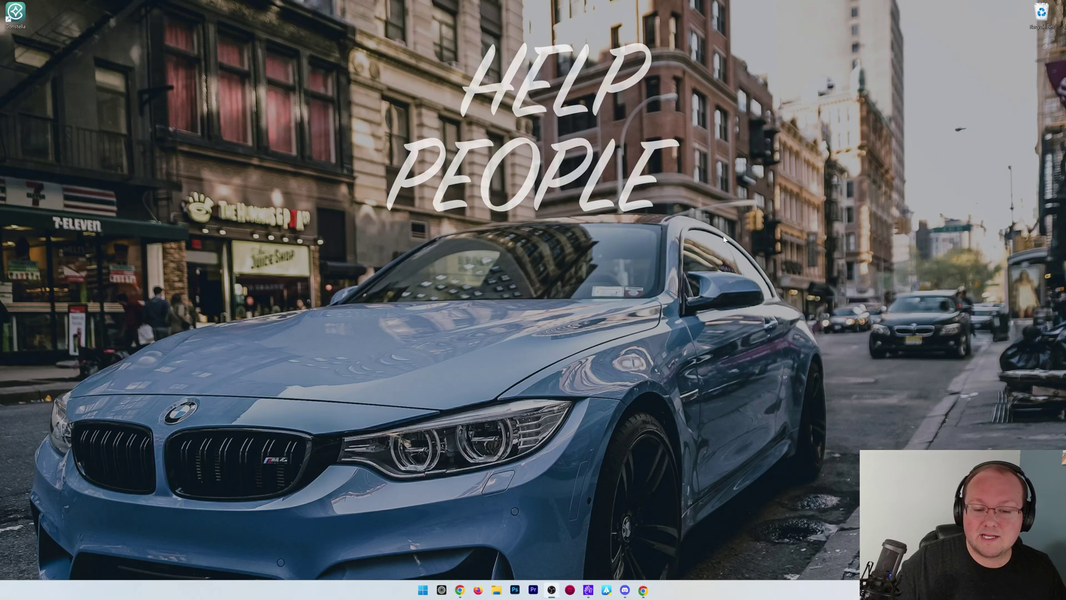
{"action": "left_click", "coordinate": [495, 589]}
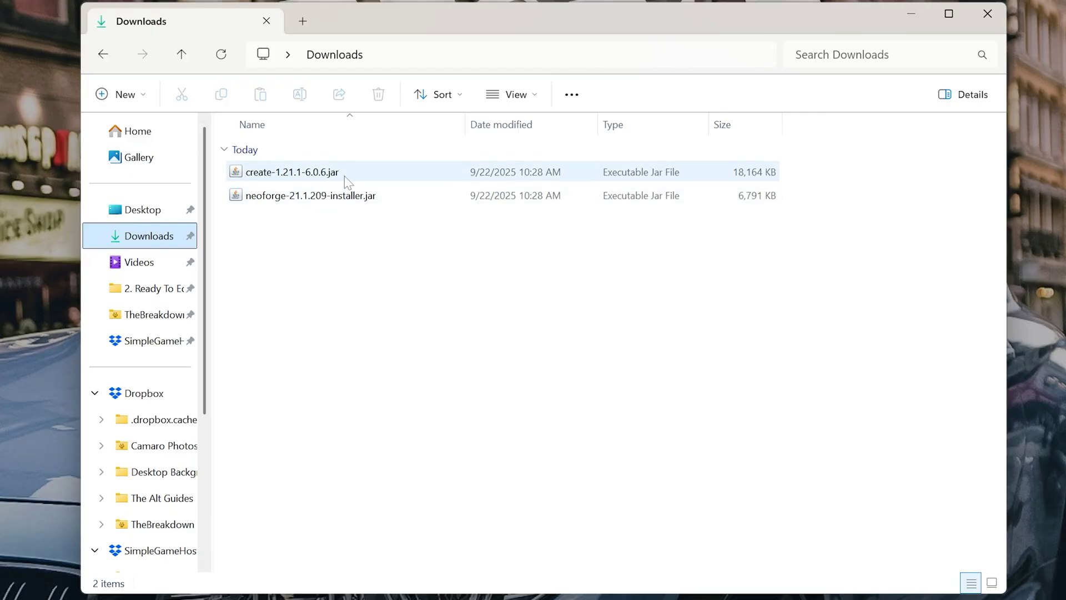
{"action": "right_click", "coordinate": [321, 205]}
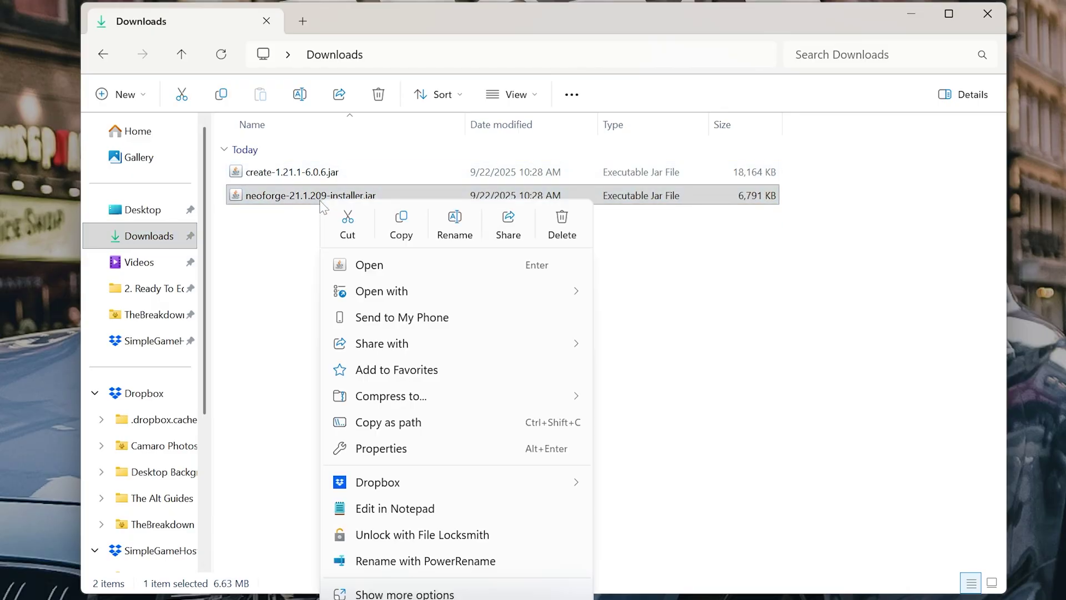
{"action": "mouse_move", "coordinate": [393, 300]}
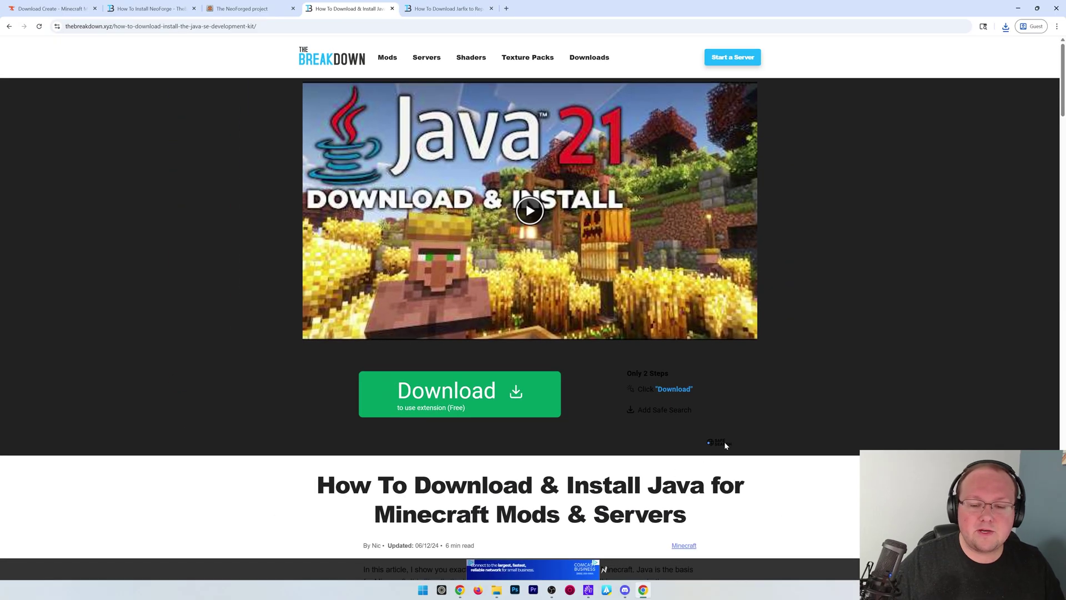
Open Oracle's Java 21 Windows downloads and compare them with the Jarfix repair guide.
{"action": "scroll", "coordinate": [726, 445], "scroll_direction": "down", "scroll_amount": 5}
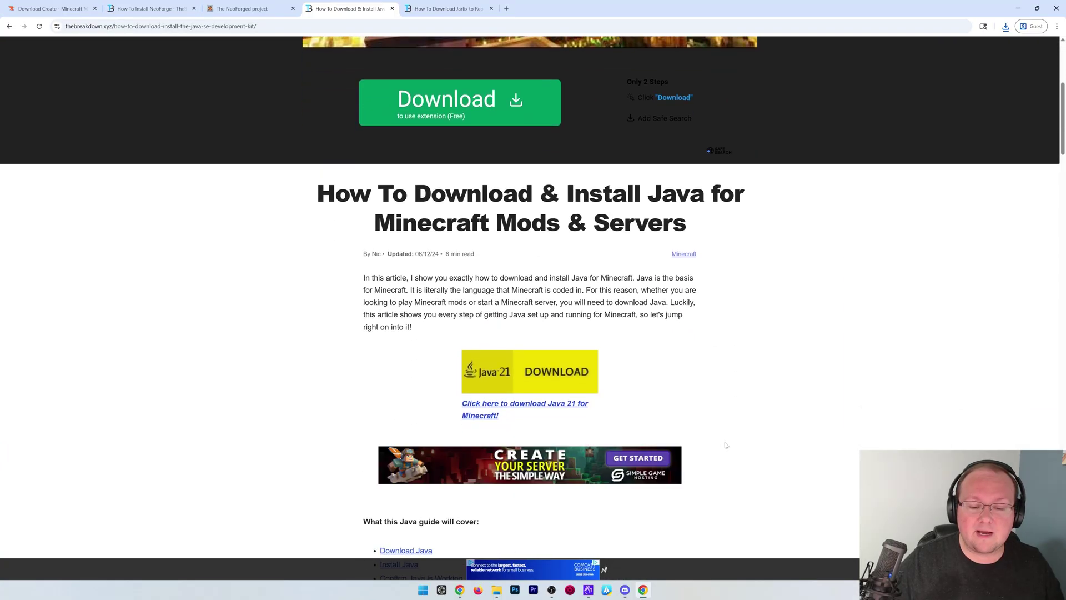
{"action": "left_click", "coordinate": [481, 388]}
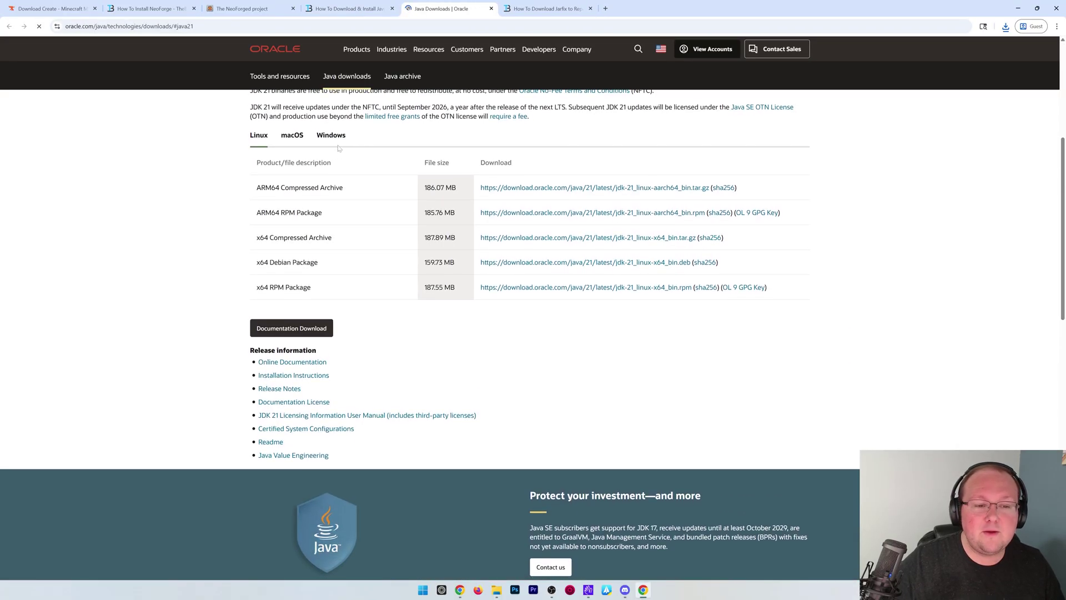
{"action": "left_click", "coordinate": [334, 136]}
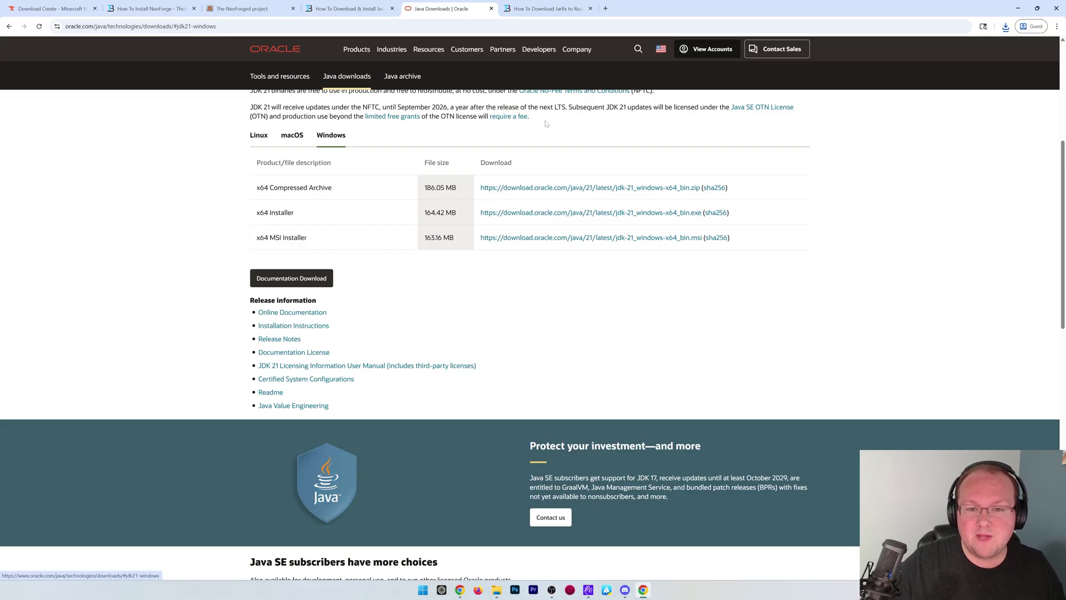
{"action": "left_click", "coordinate": [529, 4]}
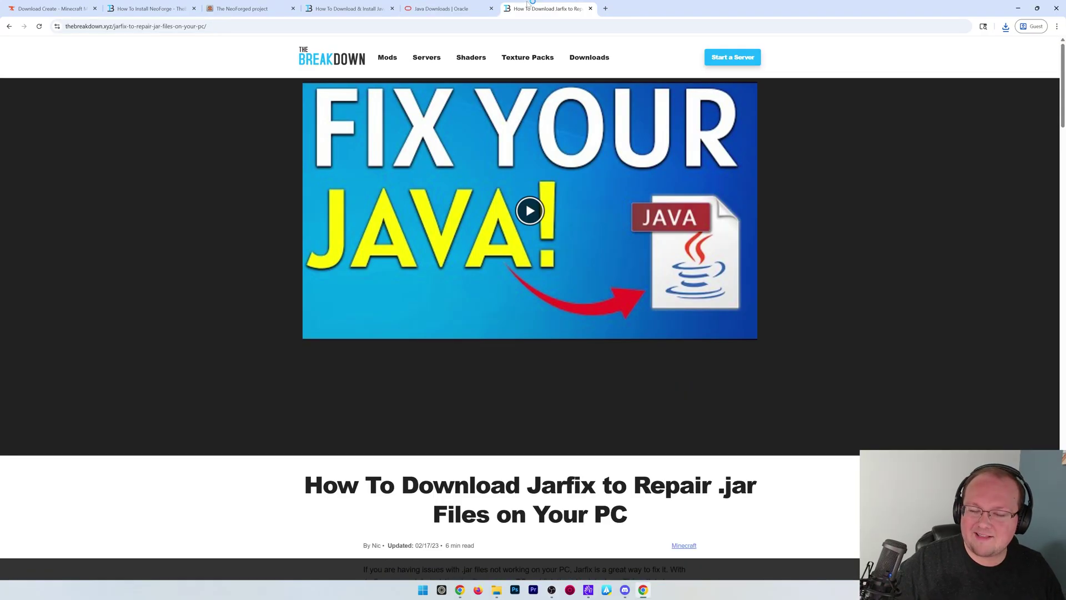
{"action": "left_click", "coordinate": [458, 11]}
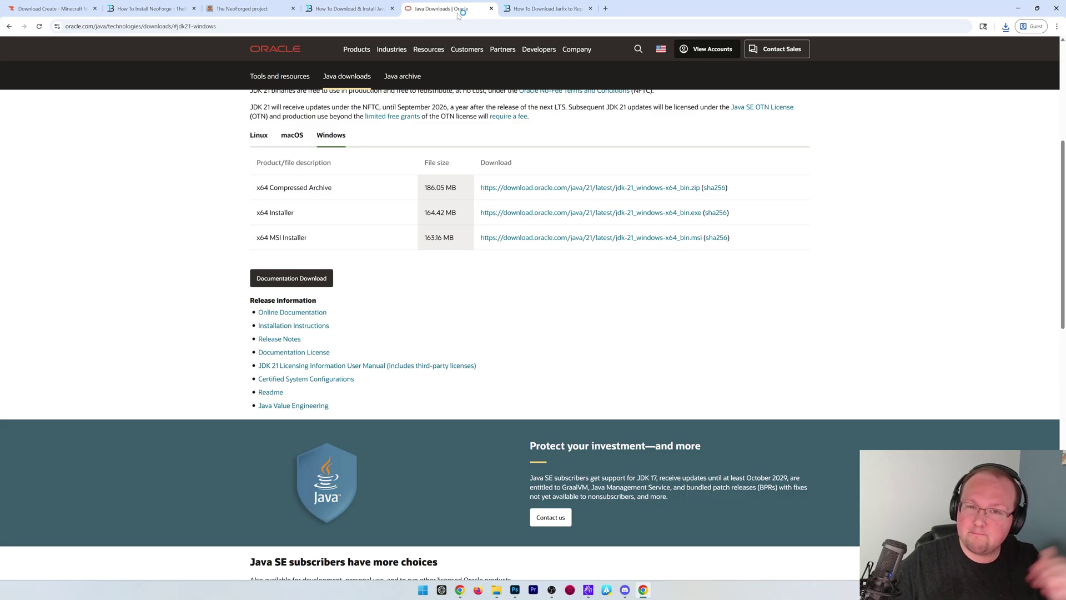
{"action": "left_click", "coordinate": [536, 8]}
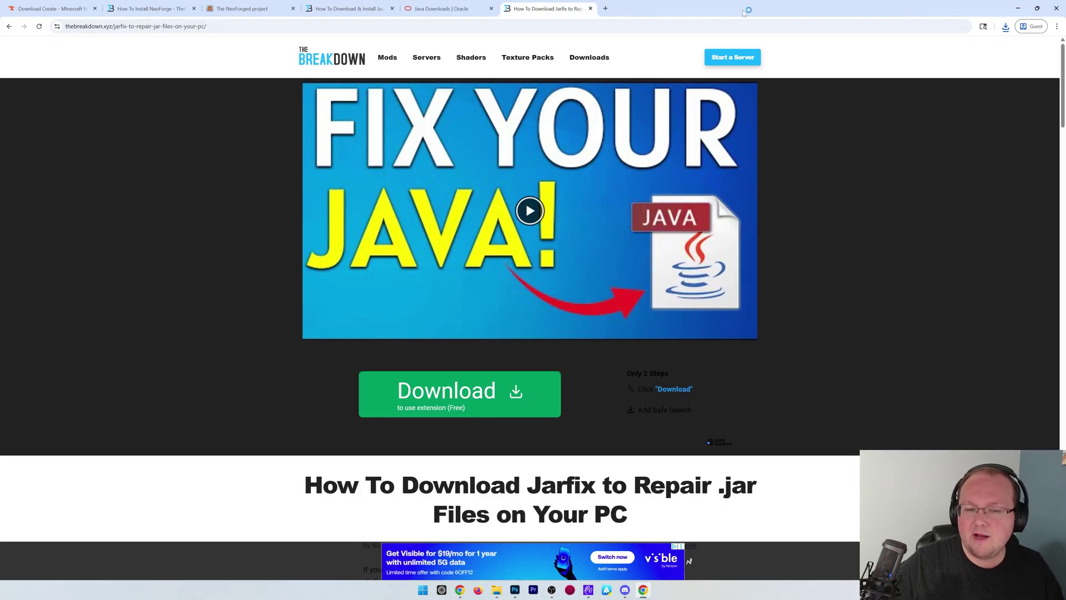
{"action": "left_click", "coordinate": [444, 8]}
Run the NeoForge installer jar from the desktop with Java(TM) Platform SE binary.
{"action": "left_click", "coordinate": [1036, 8]}
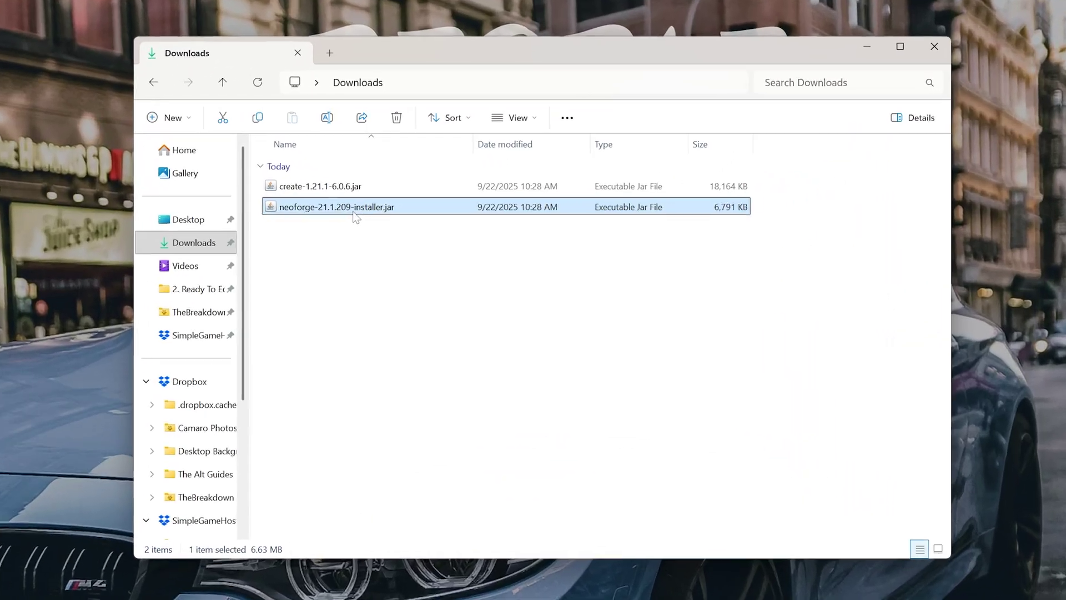
{"action": "right_click", "coordinate": [428, 246]}
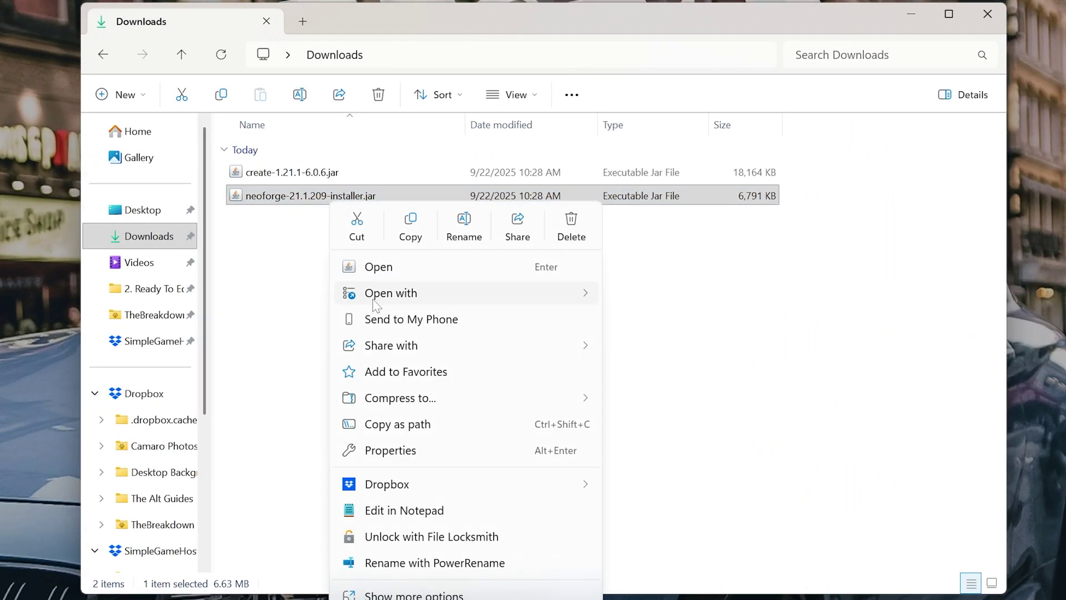
{"action": "mouse_move", "coordinate": [373, 299]}
{"action": "left_click", "coordinate": [625, 295]}
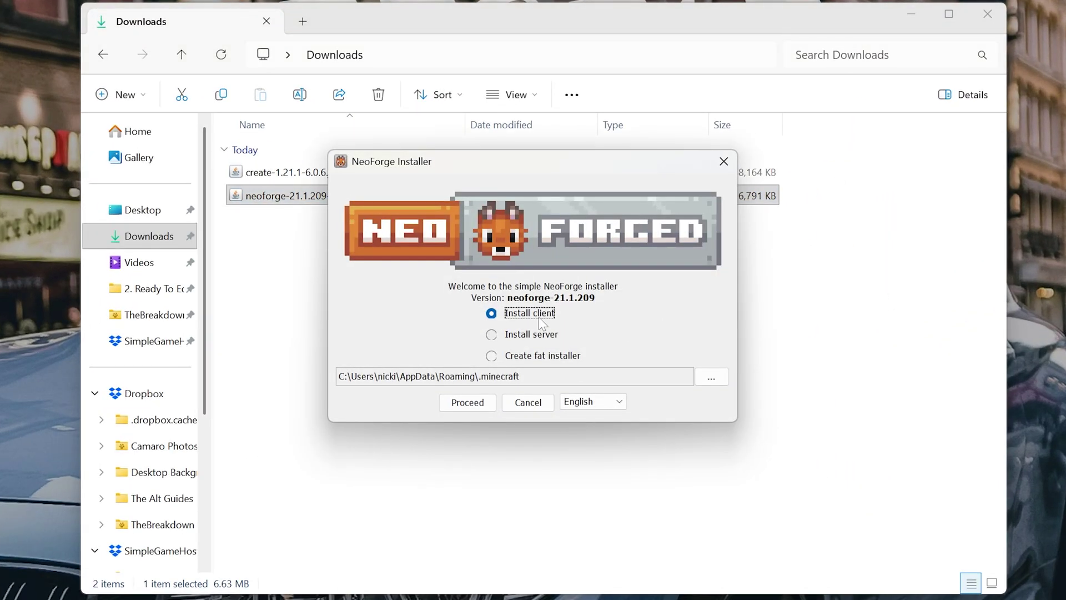
Install the neoforge-21.1.209 client profile and dismiss the completion message.
{"action": "left_click", "coordinate": [467, 402]}
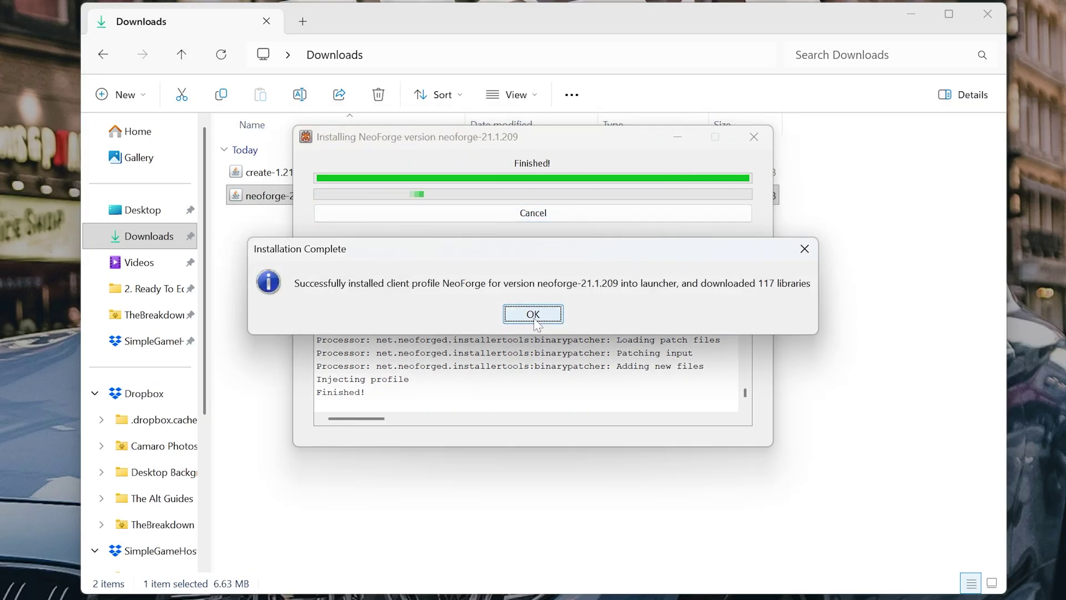
{"action": "left_click", "coordinate": [533, 314]}
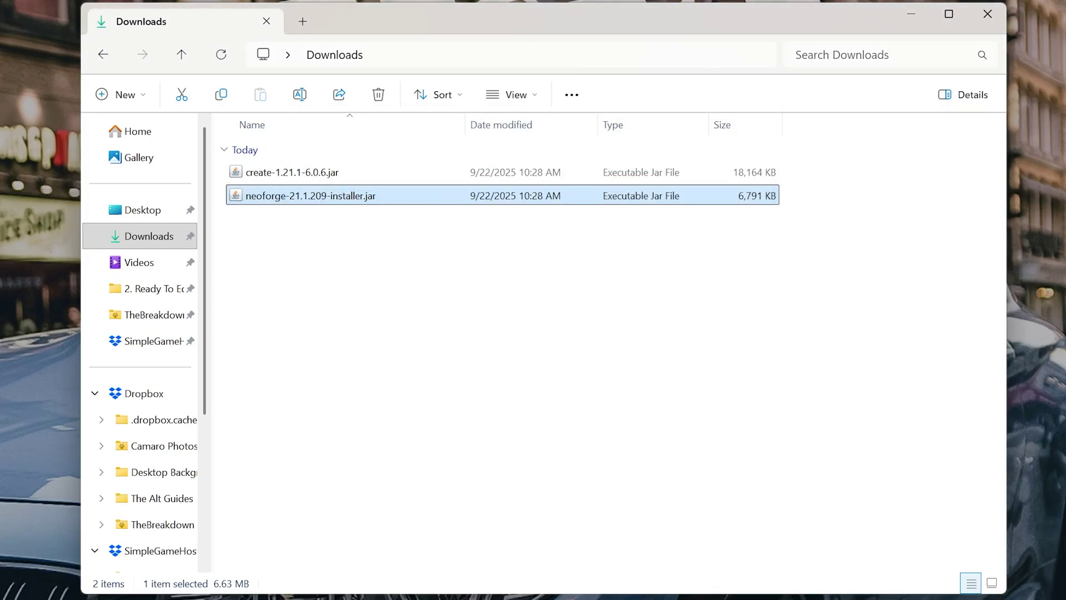
Delete the NeoForge installer jar and move create-1.21.1-6.0.6.jar to the desktop.
{"action": "key", "text": "Delete"}
{"action": "left_click_drag", "start_coordinate": [275, 180], "coordinate": [476, 179]}
{"action": "left_click_drag", "start_coordinate": [474, 274], "coordinate": [143, 95]}
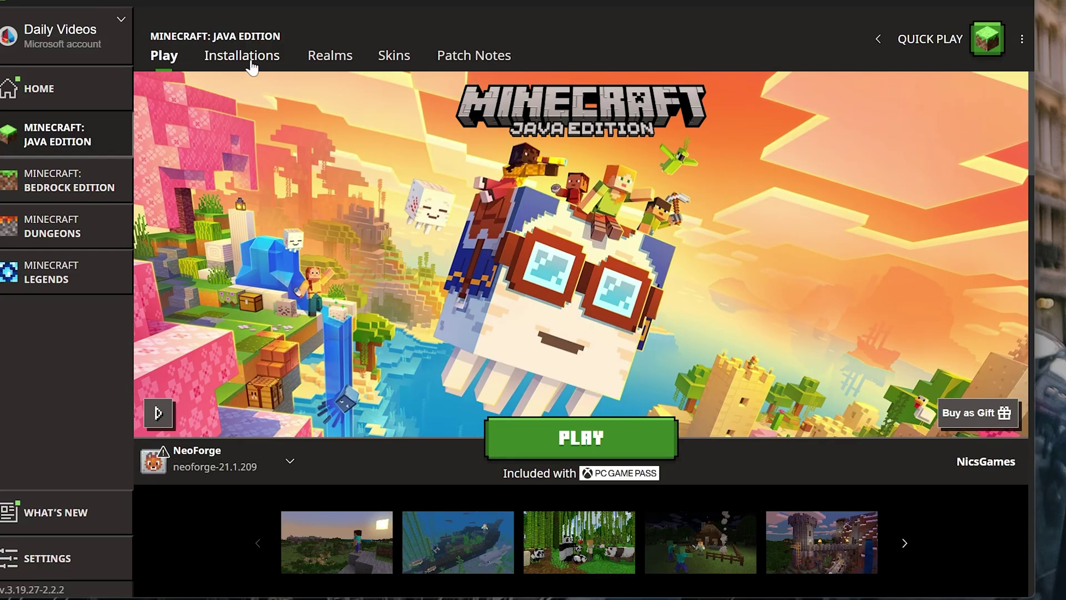
Open the NeoForge installation's .minecraft folder from the launcher's Installations list.
{"action": "left_click", "coordinate": [252, 66]}
{"action": "scroll", "coordinate": [417, 485], "scroll_direction": "down", "scroll_amount": 1}
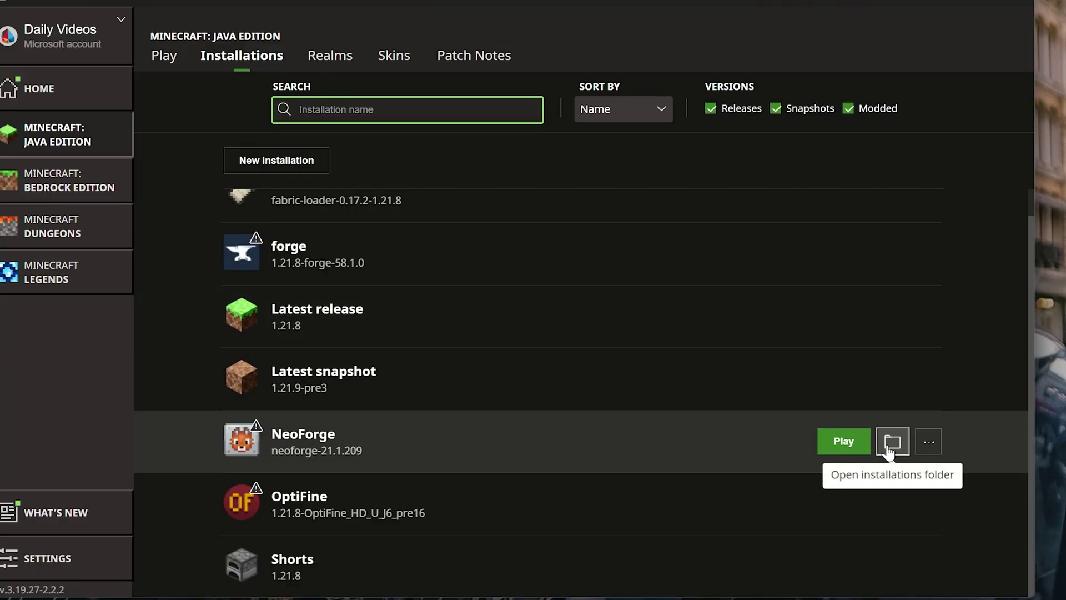
{"action": "left_click", "coordinate": [890, 449]}
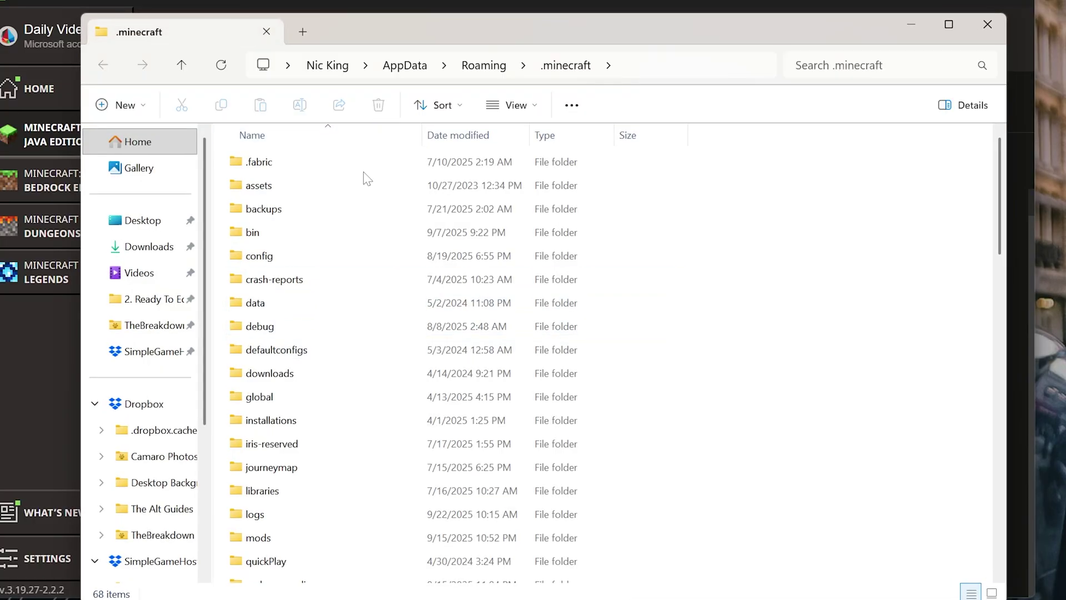
Delete the old mods folder from .minecraft.
{"action": "scroll", "coordinate": [305, 505], "scroll_direction": "down", "scroll_amount": 1}
{"action": "left_click_drag", "start_coordinate": [273, 480], "coordinate": [973, 318]}
{"action": "key", "text": "Delete"}
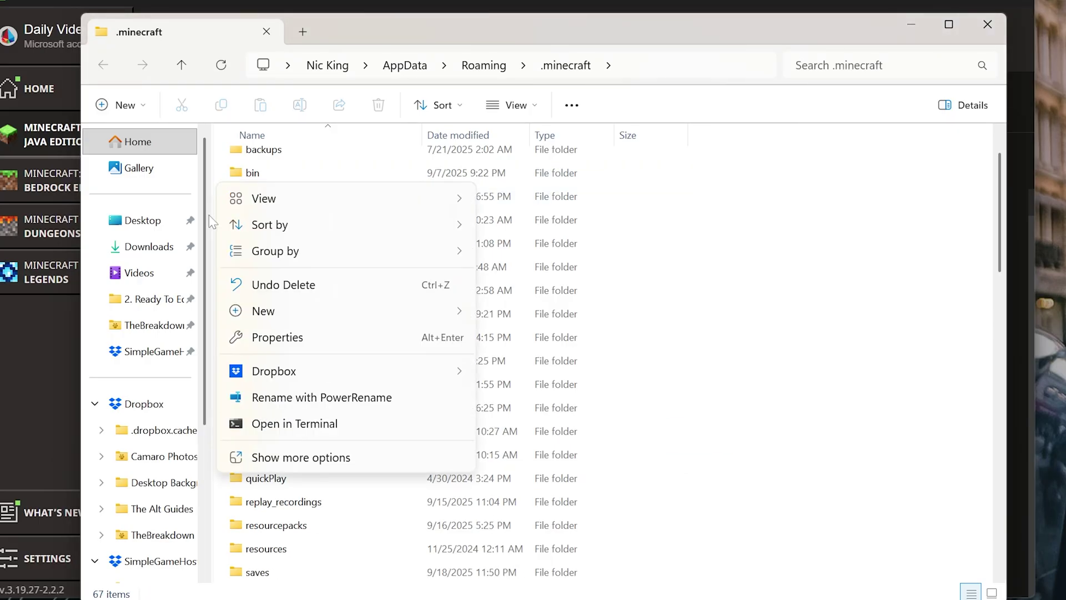
Create a new mods folder, move create-1.21.1-6.0.6.jar into it, and close Explorer.
{"action": "right_click", "coordinate": [217, 182]}
{"action": "mouse_move", "coordinate": [261, 311]}
{"action": "left_click", "coordinate": [508, 307]}
{"action": "type", "text": "mosd"}
{"action": "key", "text": "Return"}
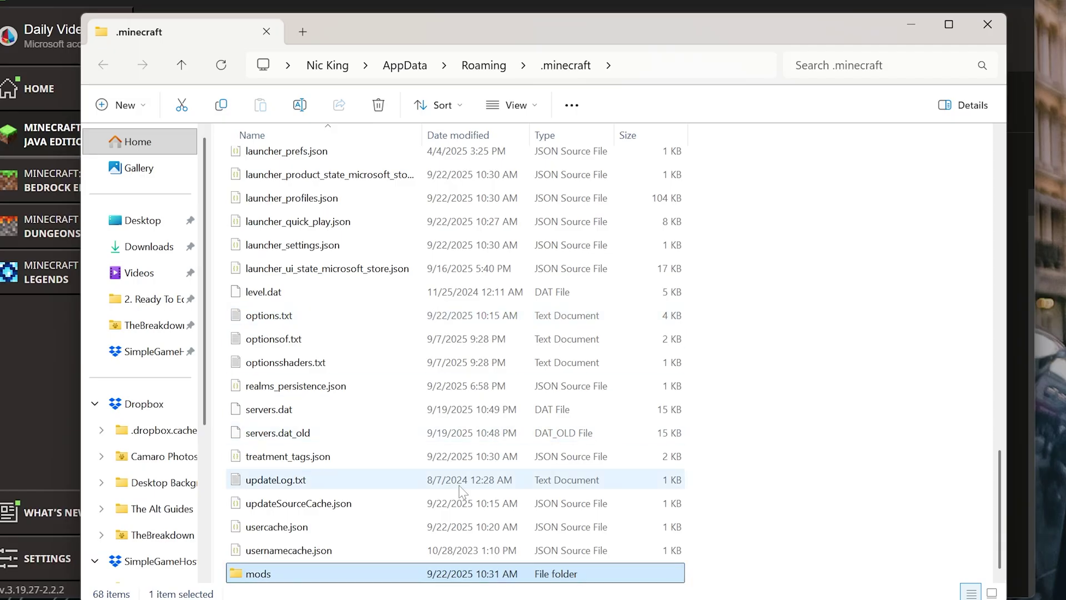
{"action": "double_click", "coordinate": [389, 574]}
{"action": "left_click_drag", "start_coordinate": [127, 44], "coordinate": [502, 405]}
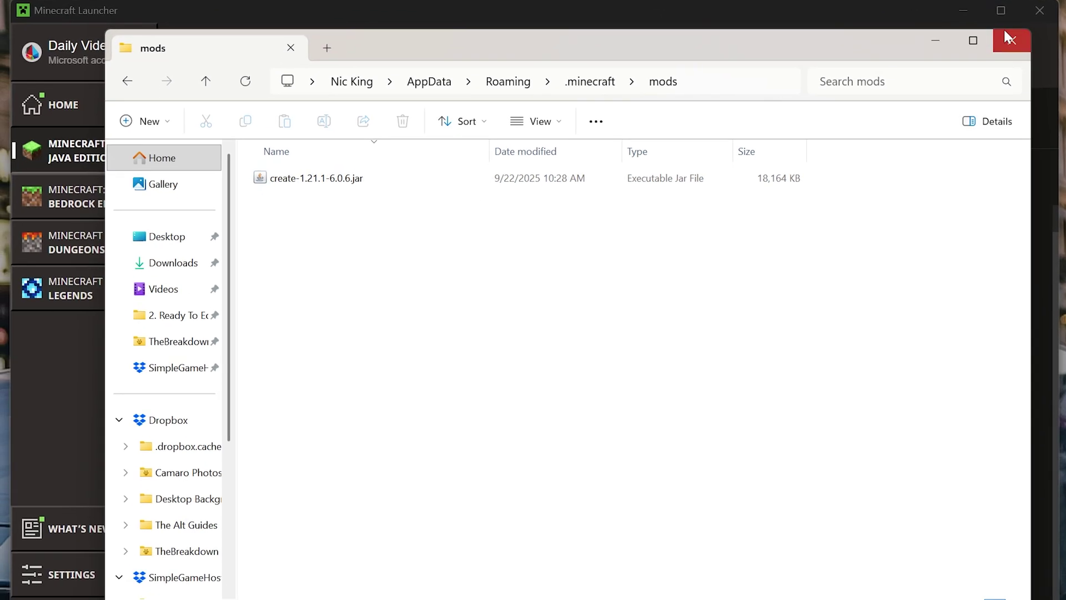
{"action": "left_click", "coordinate": [987, 157]}
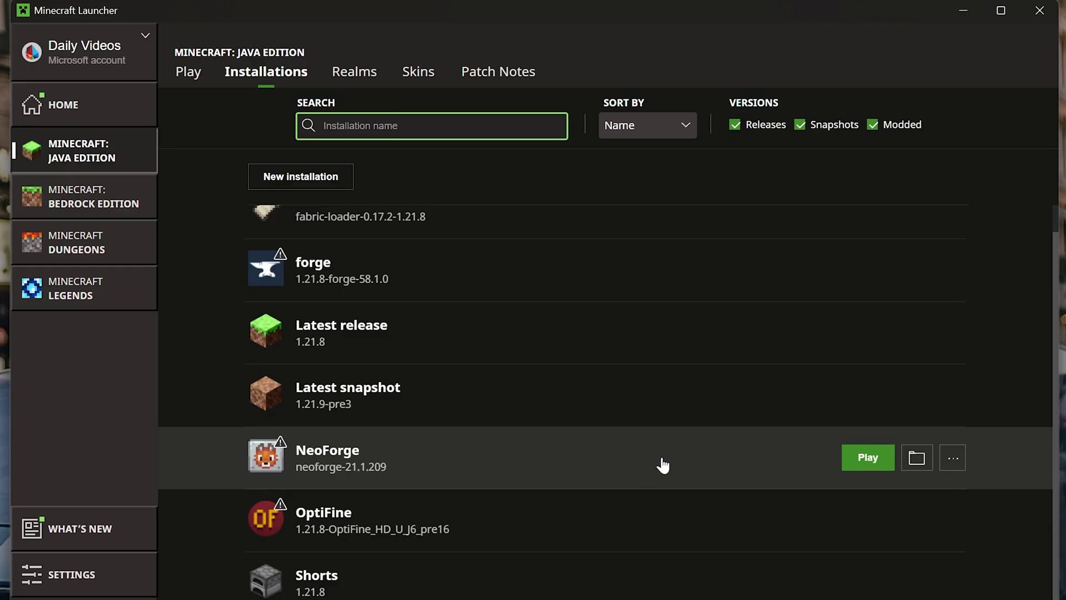
Launch the NeoForge 21.1.209 installation, accepting the modified-installation warning.
{"action": "left_click", "coordinate": [872, 456]}
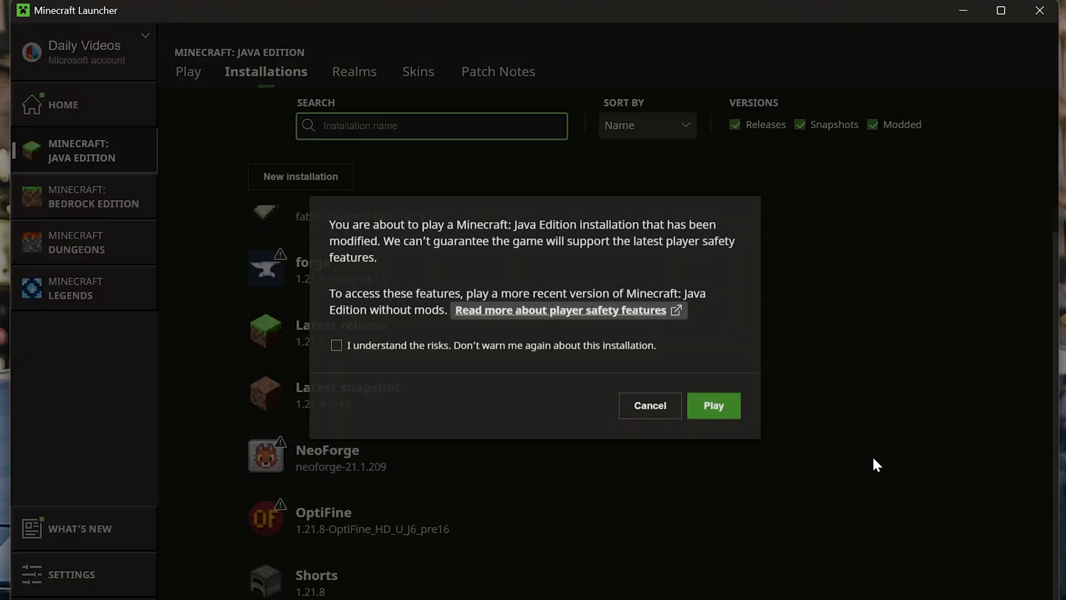
{"action": "left_click", "coordinate": [715, 411]}
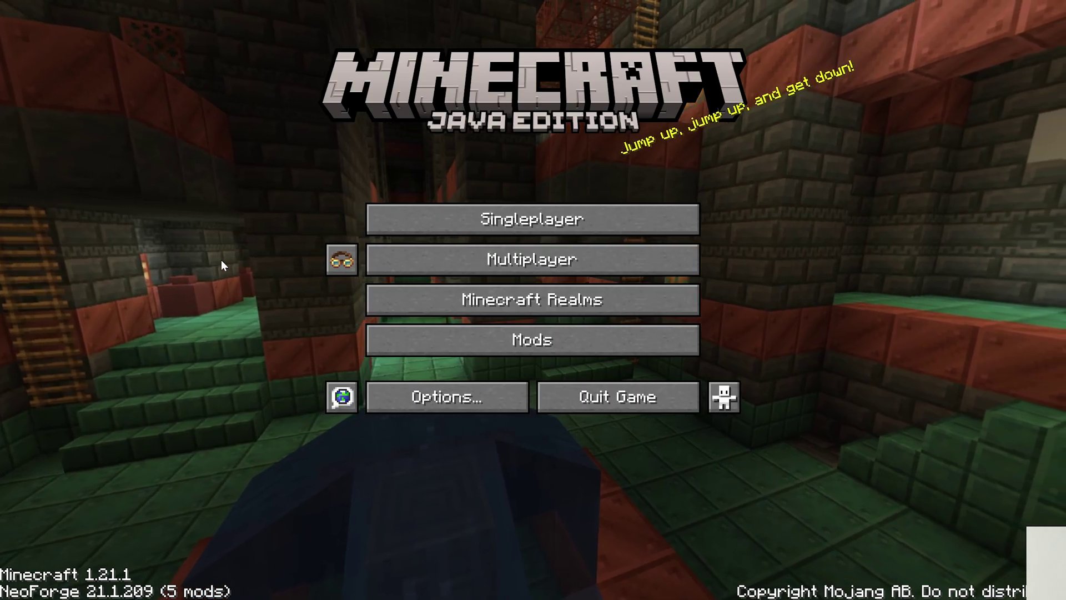
Open Create's Access Configs screen from the goggles menu, showing Client, World Generation and Gameplay settings.
{"action": "left_click", "coordinate": [343, 262]}
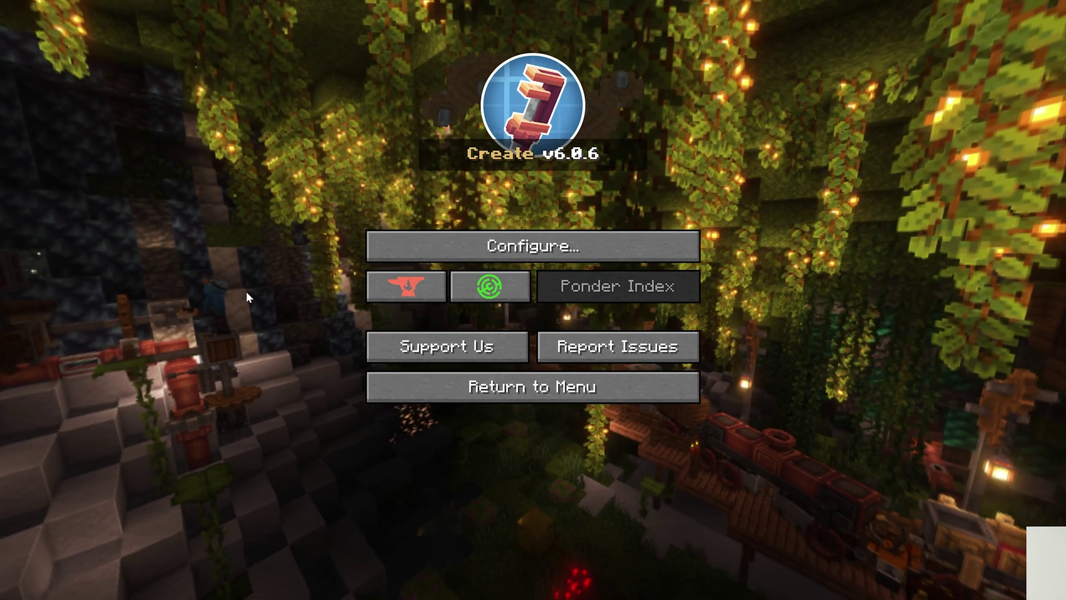
{"action": "left_click", "coordinate": [453, 244]}
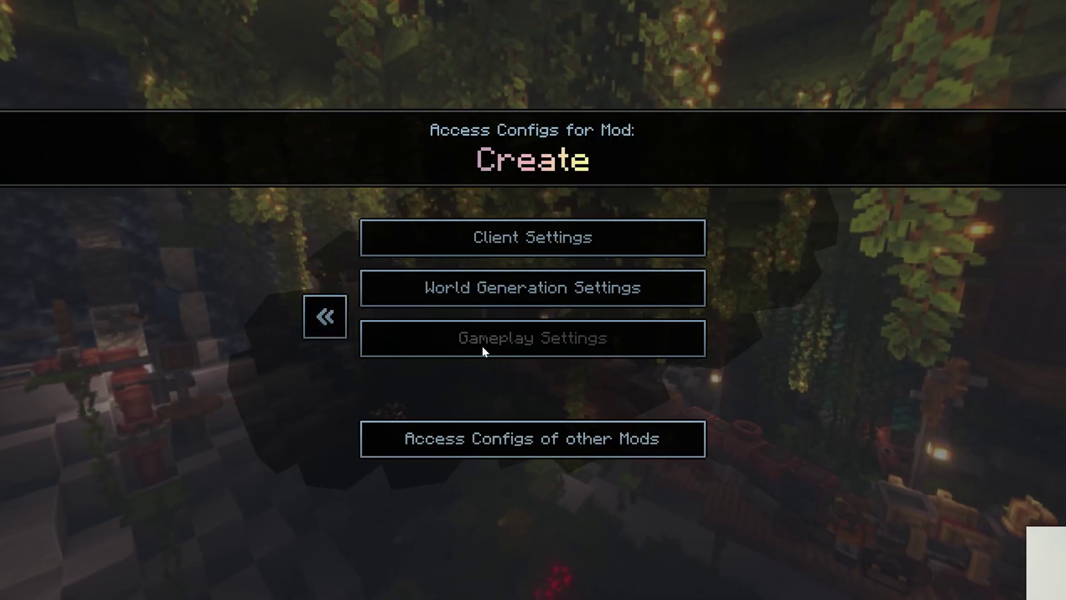
{"action": "left_click", "coordinate": [494, 238]}
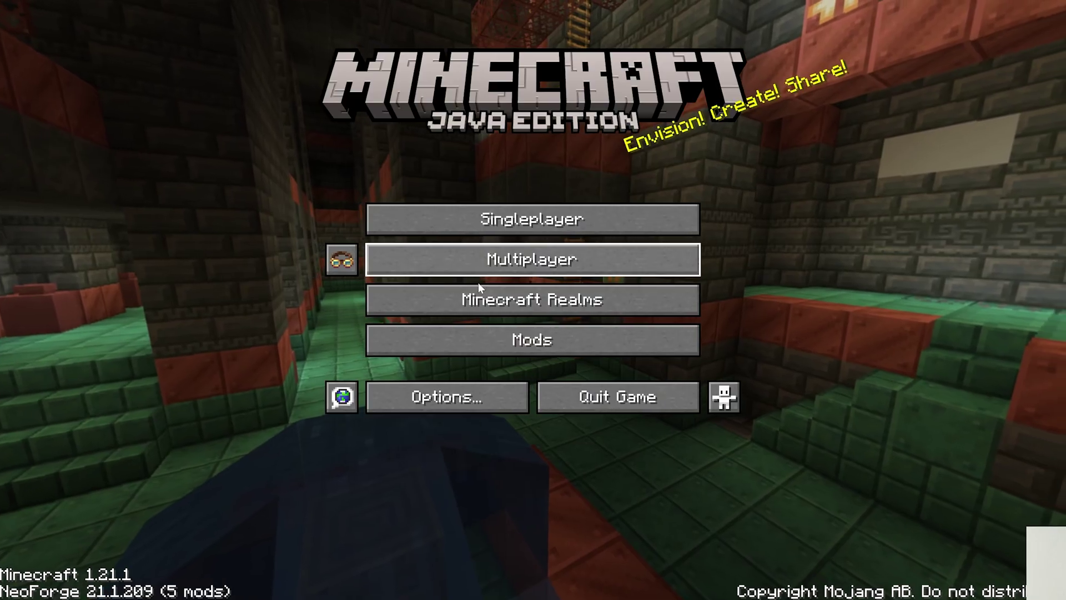
{"action": "left_click", "coordinate": [341, 259]}
{"action": "left_click", "coordinate": [494, 251]}
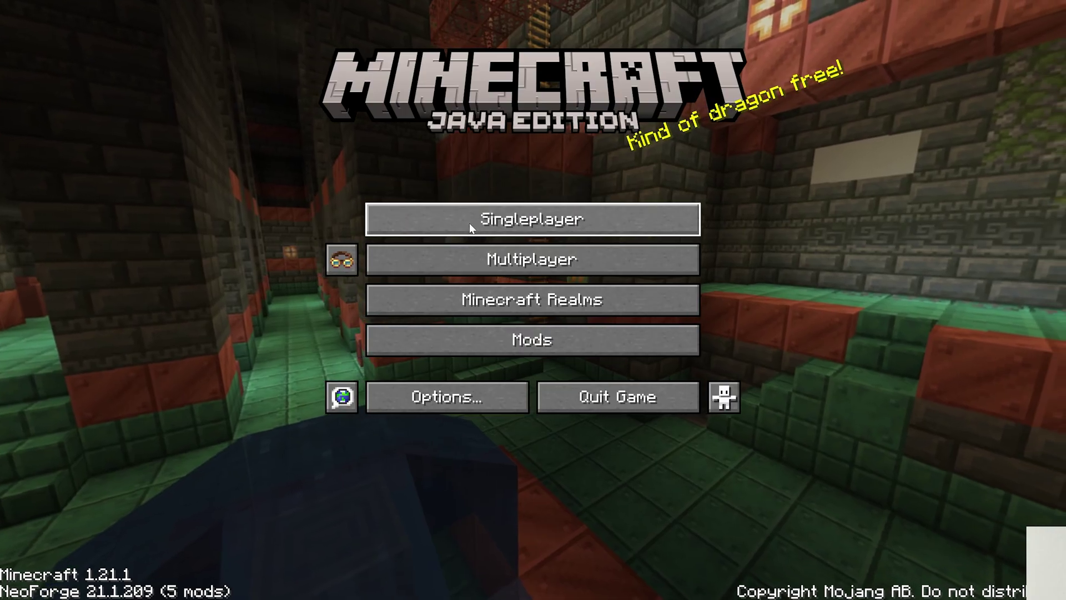
Generate a new Singleplayer world named 'Create Mod' in Creative game mode.
{"action": "left_click", "coordinate": [470, 222]}
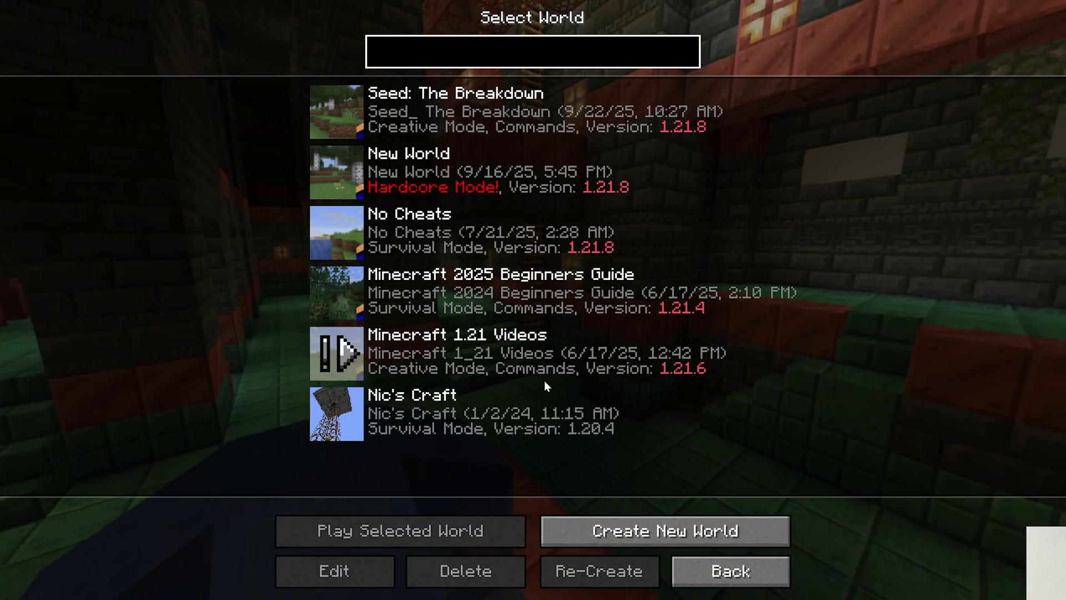
{"action": "left_click", "coordinate": [621, 531]}
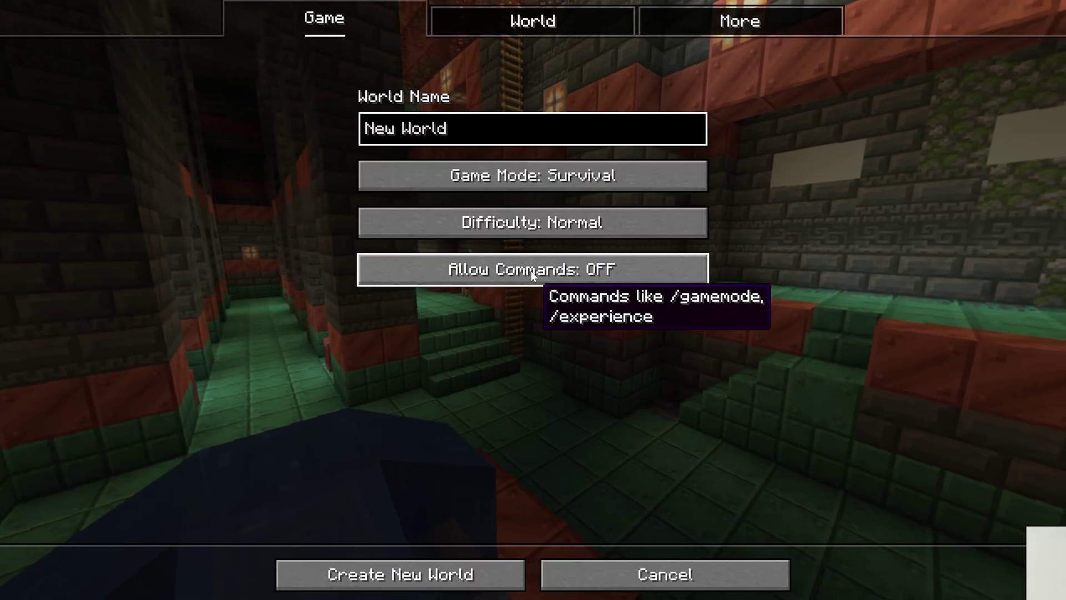
{"action": "key", "text": "ctrl+a"}
{"action": "type", "text": "Create"}
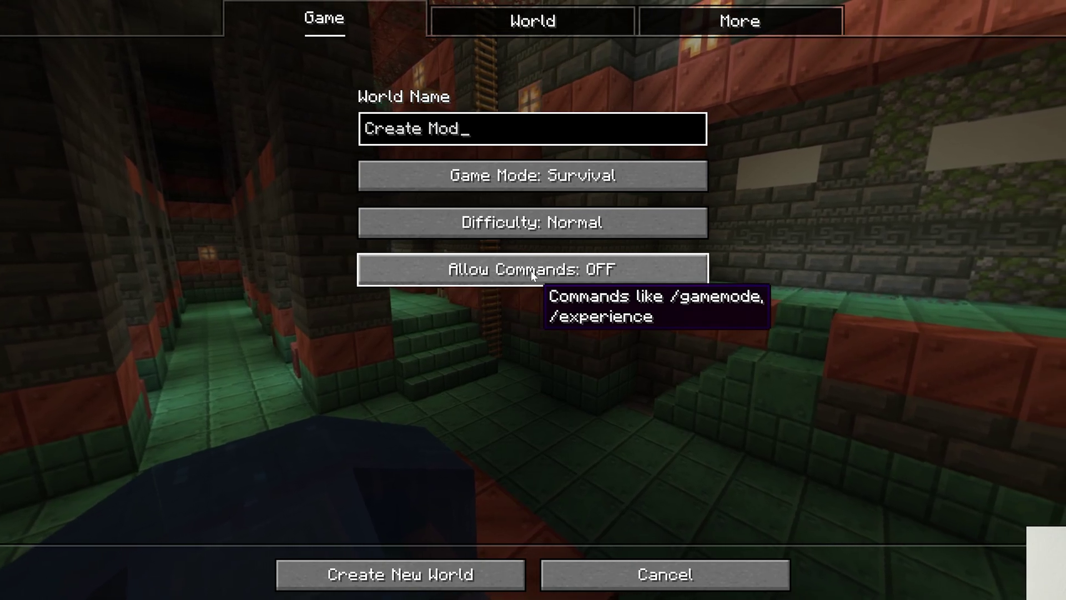
{"action": "left_click", "coordinate": [561, 178]}
{"action": "left_click", "coordinate": [441, 574]}
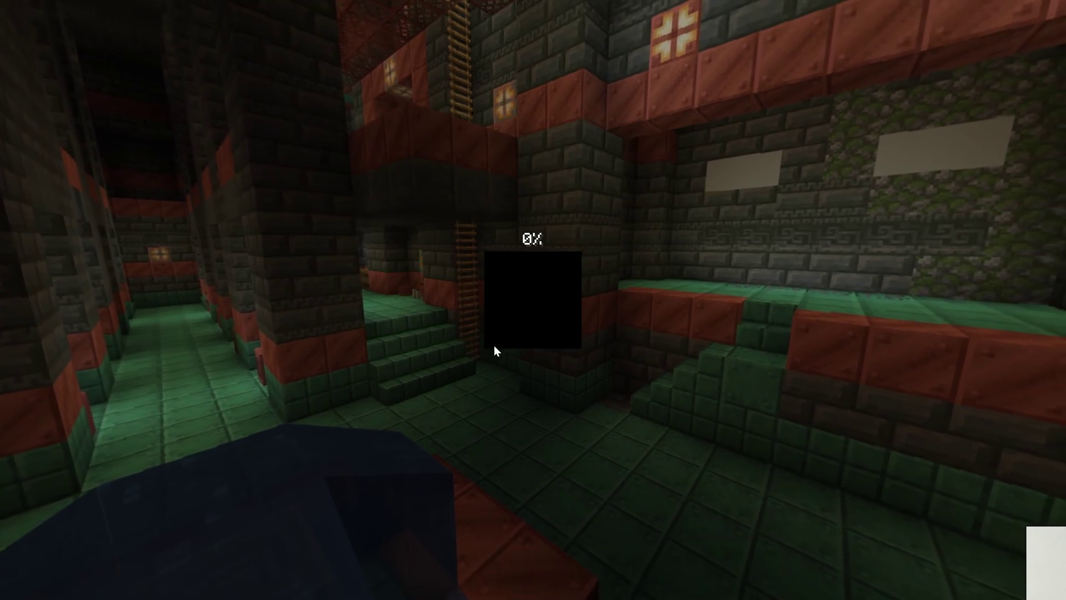
Take the Smart Fluid Pipe from Create's creative tab into the hotbar and place it in the snow.
{"action": "key", "text": "e"}
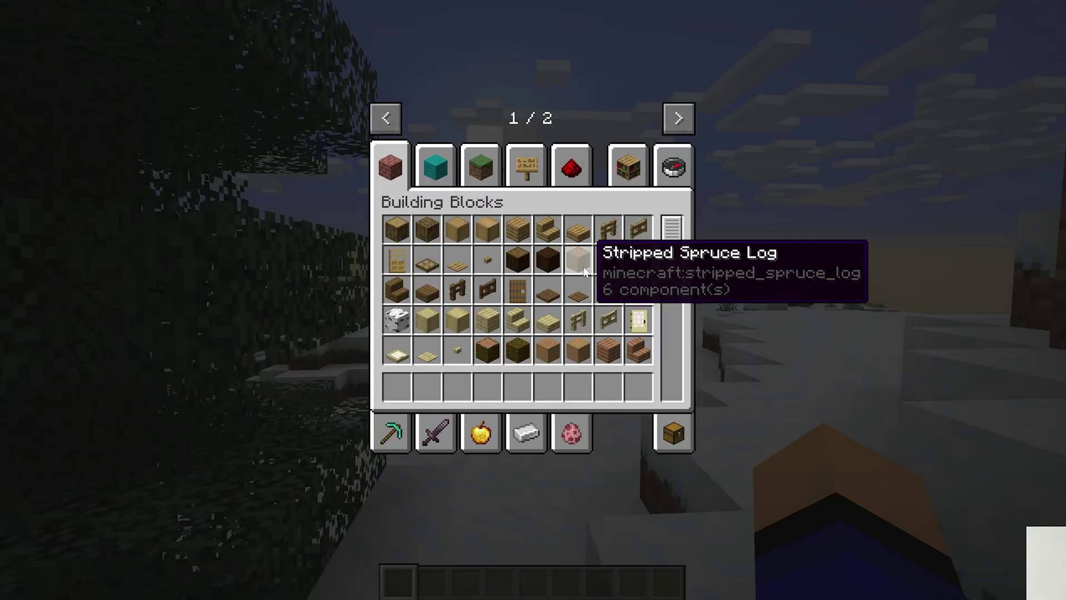
{"action": "left_click", "coordinate": [683, 126]}
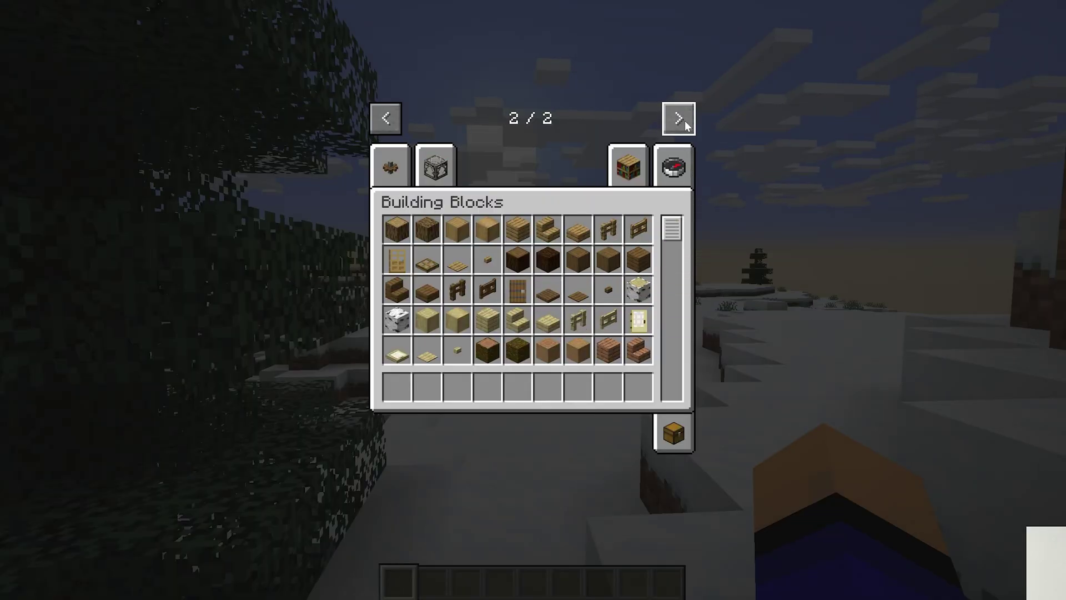
{"action": "left_click", "coordinate": [434, 167]}
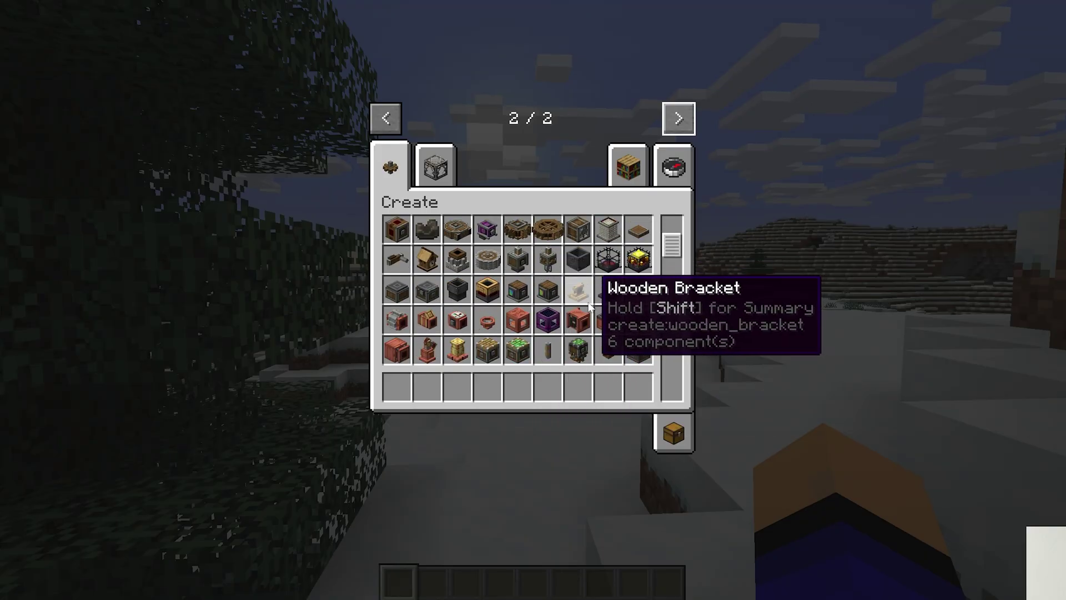
{"action": "left_click", "coordinate": [427, 319]}
{"action": "key", "text": "e"}
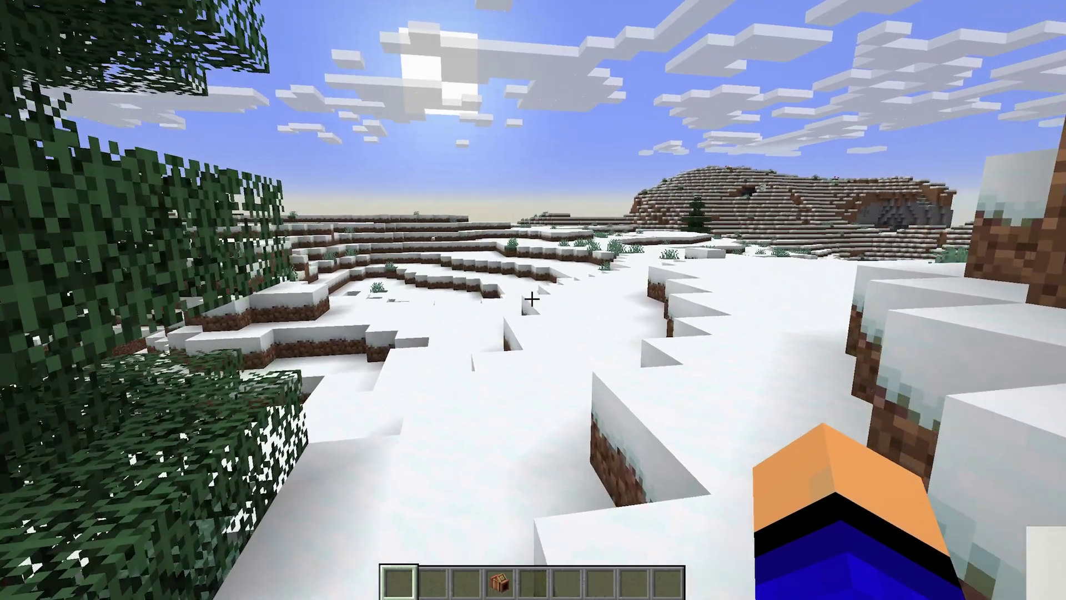
{"action": "key", "text": "4"}
{"action": "right_click", "coordinate": [531, 298]}
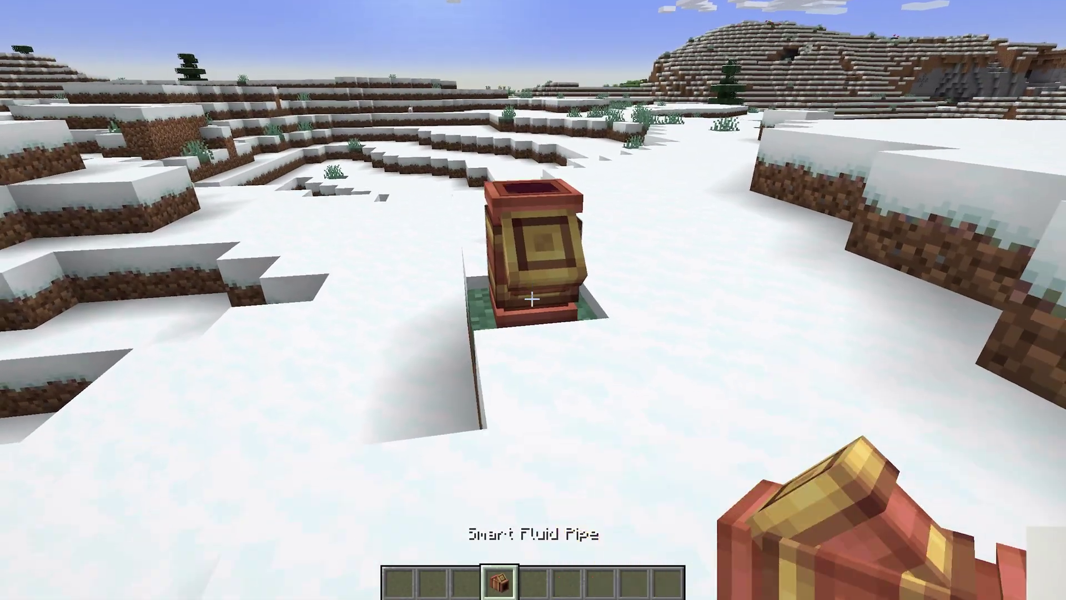
Add Create's Copper Ladder from Building Blocks to the hotbar, place ladders, then walk across the snowy plain.
{"action": "key", "text": "e"}
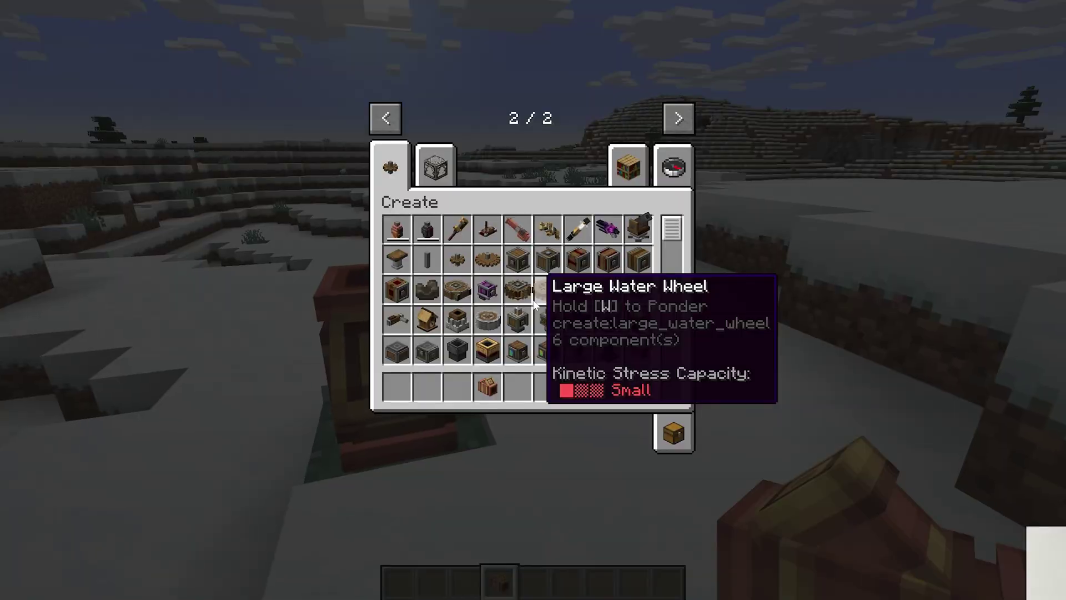
{"action": "left_click", "coordinate": [452, 178]}
{"action": "key", "text": "e"}
{"action": "key", "text": "5"}
{"action": "right_click", "coordinate": [532, 298]}
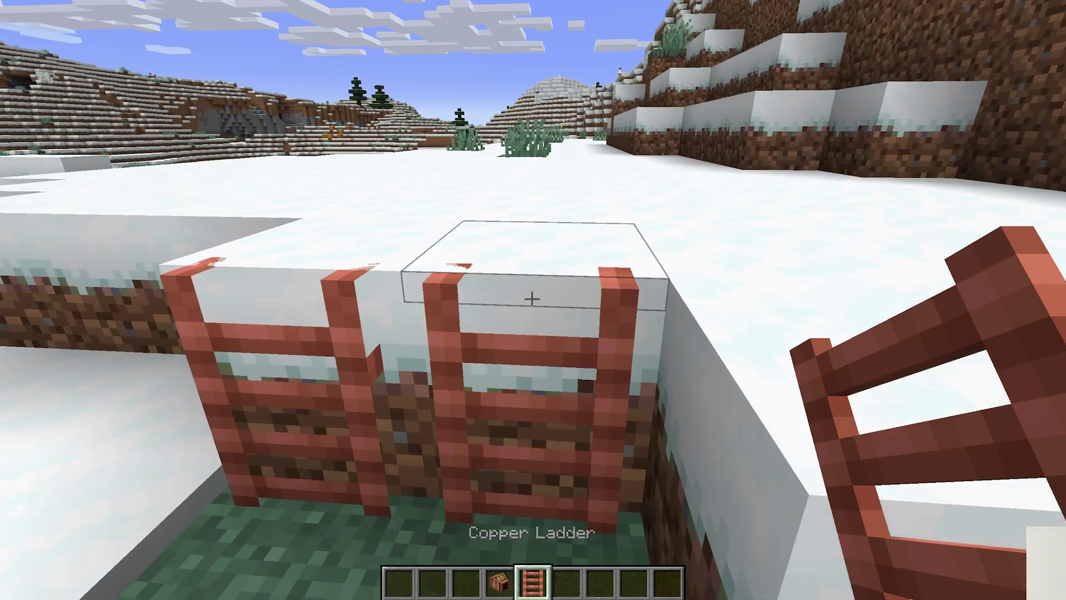
{"action": "key", "text": "w"}
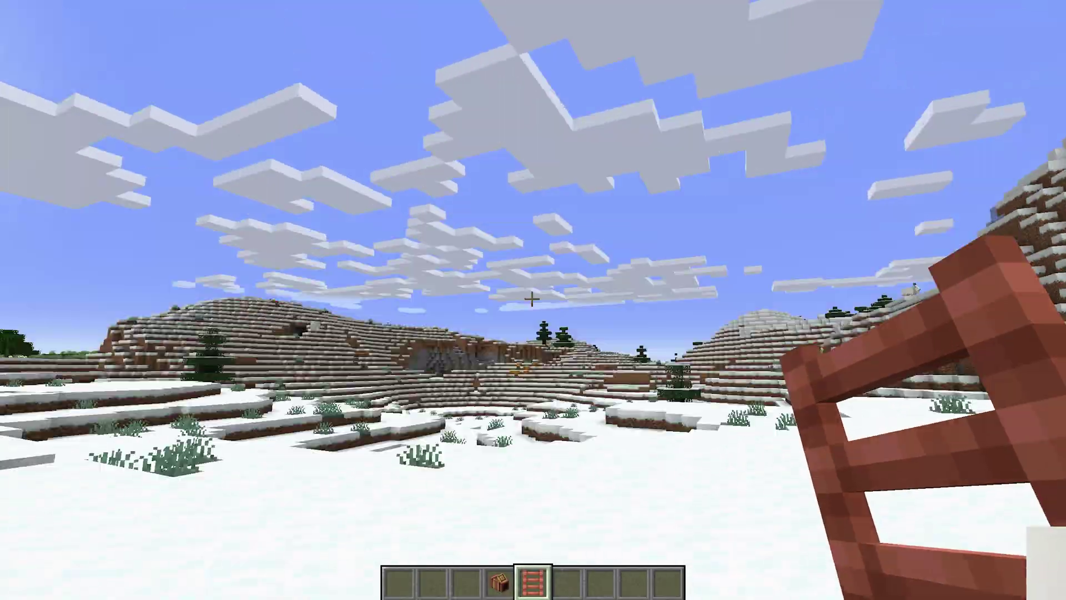
{"action": "key", "text": "w"}
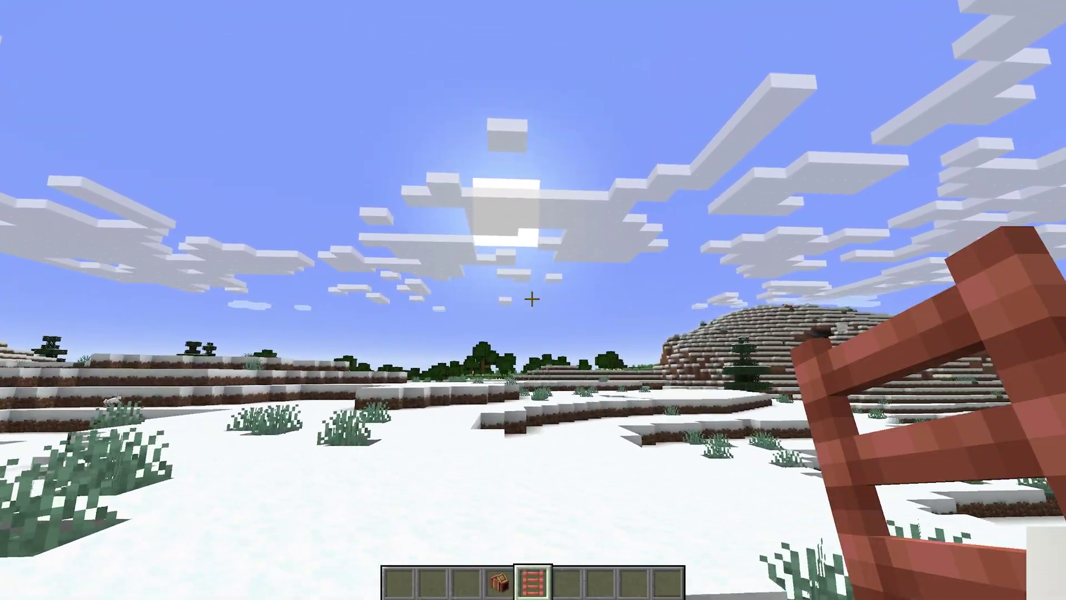